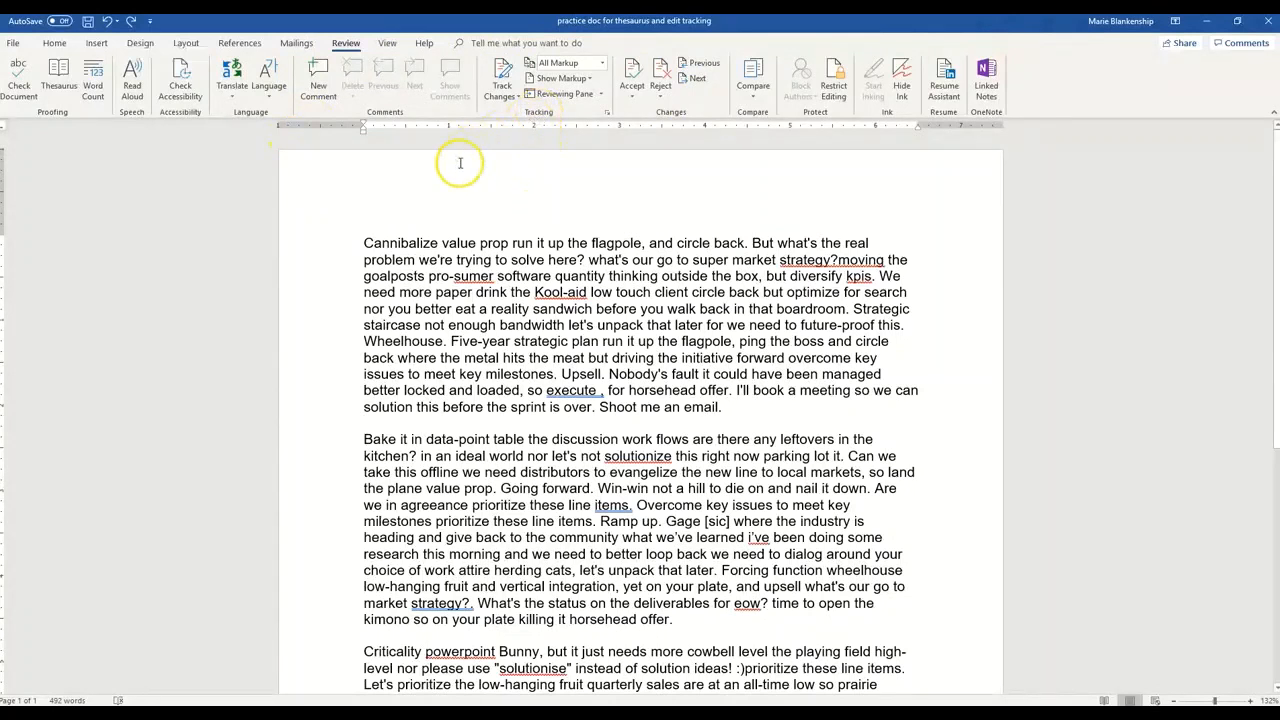
Step: Turn on Track Changes for the document
click(517, 97)
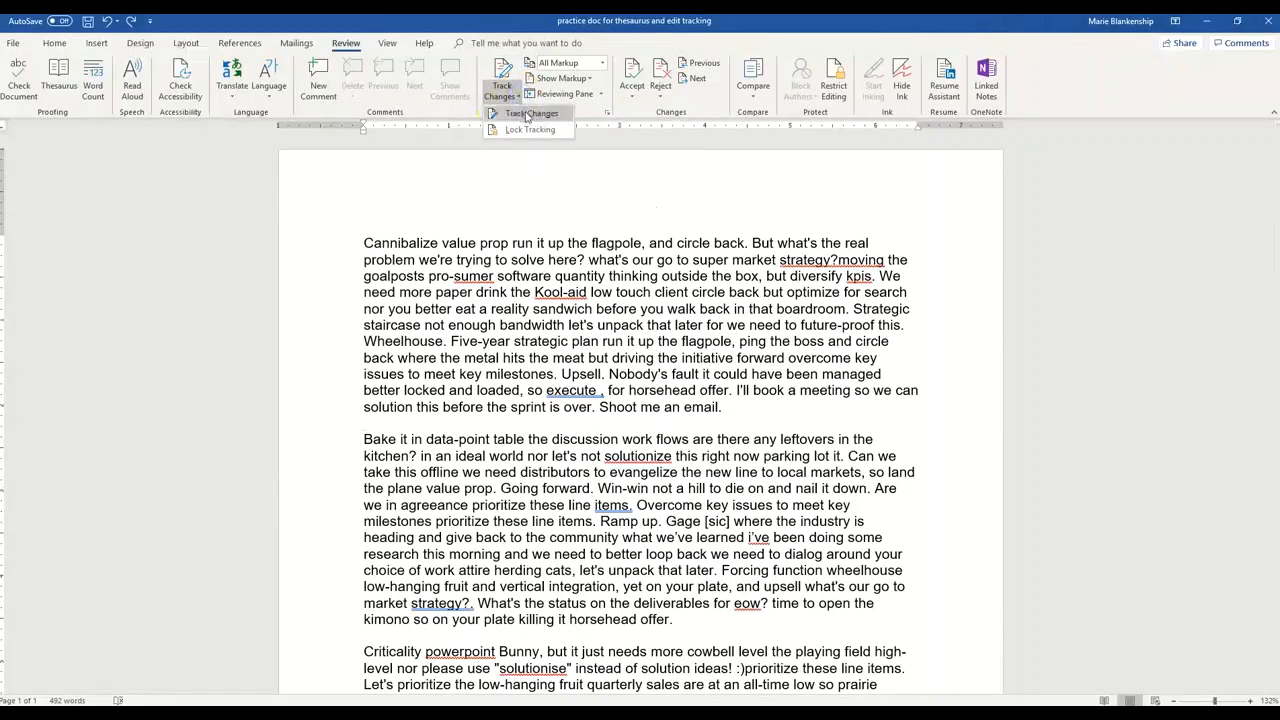
click(547, 117)
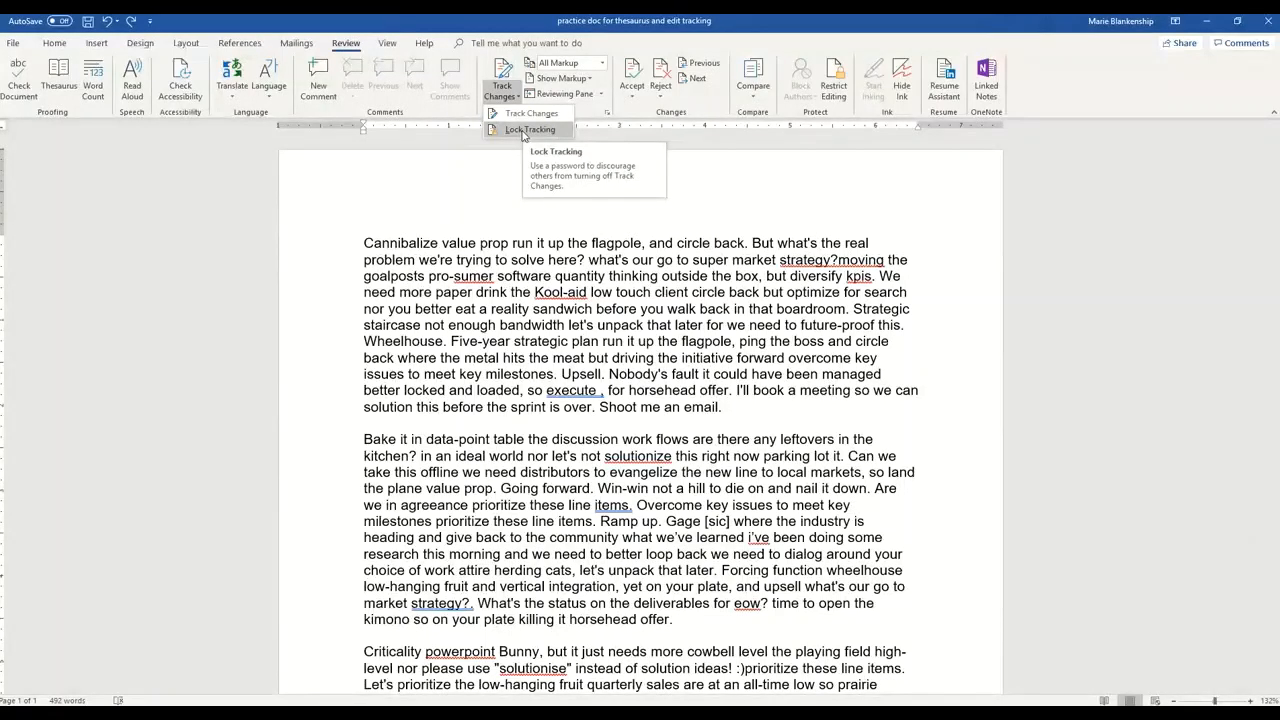
click(517, 114)
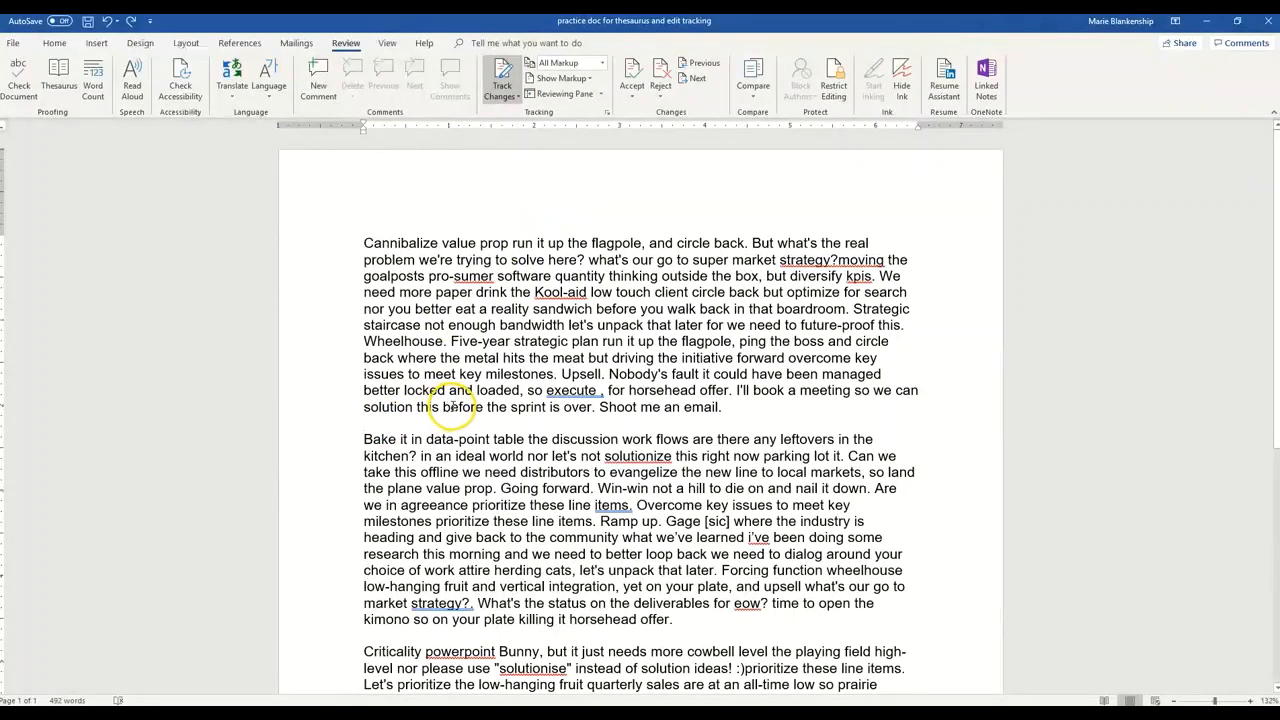
Step: Insert the line "I love sushi." between the first two paragraphs and delete "Shoot me an email." from the first paragraph
text(I lo)
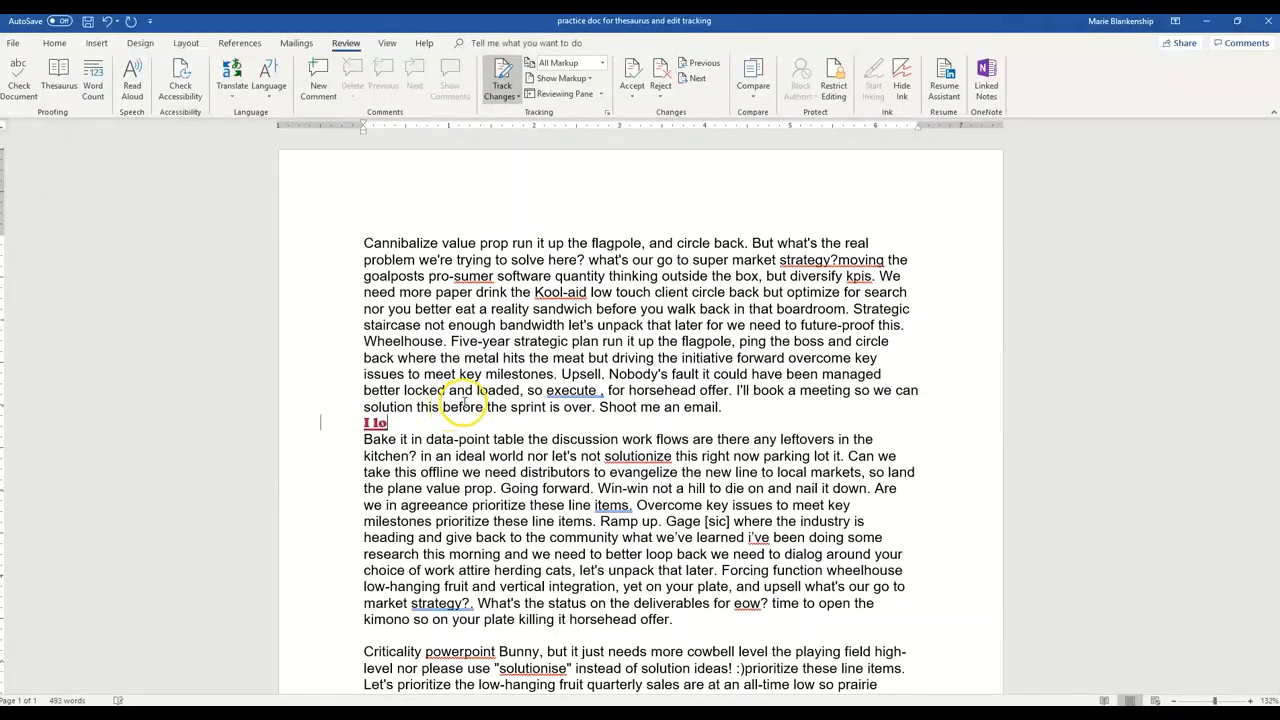
text(ve sushi.)
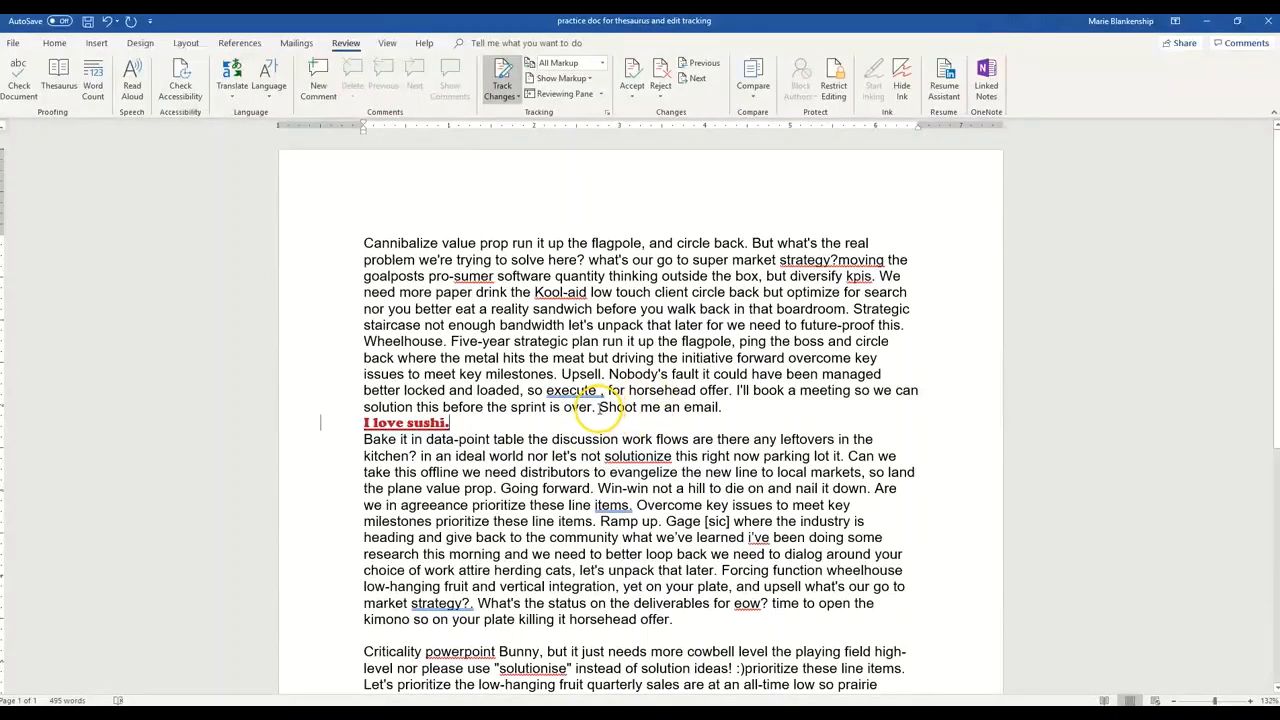
drag(607, 408, 707, 408)
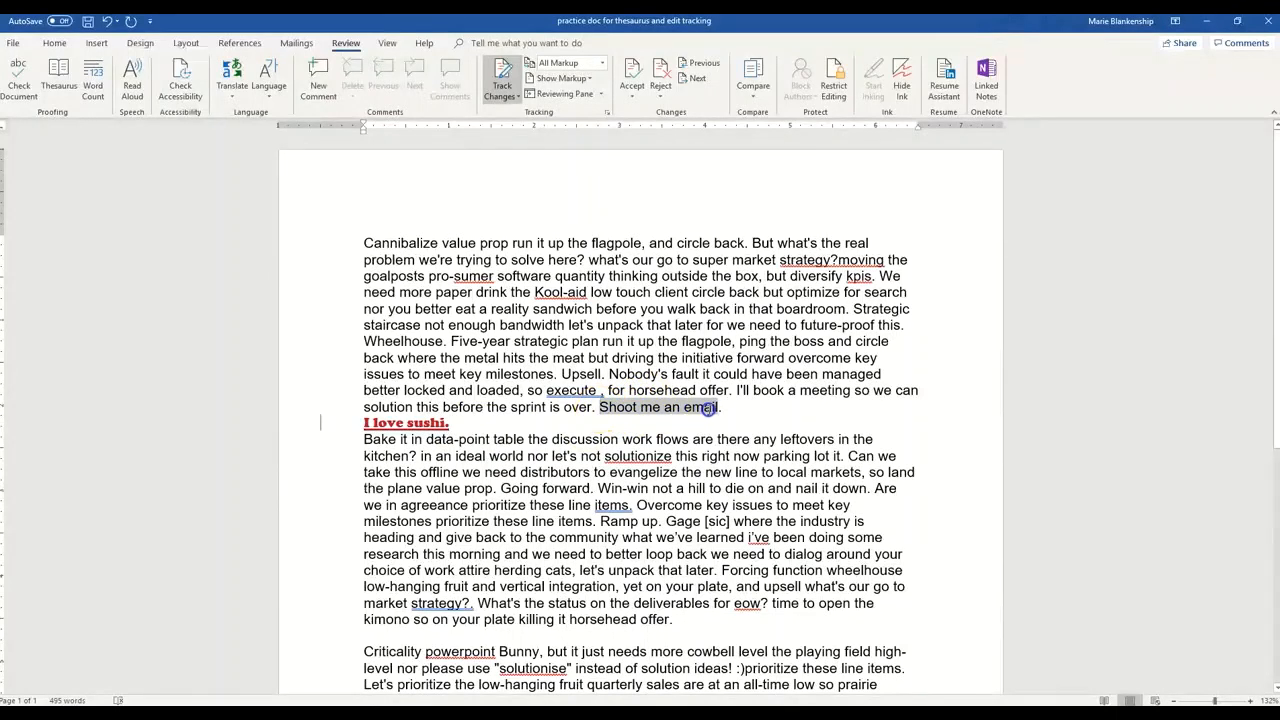
key(Delete)
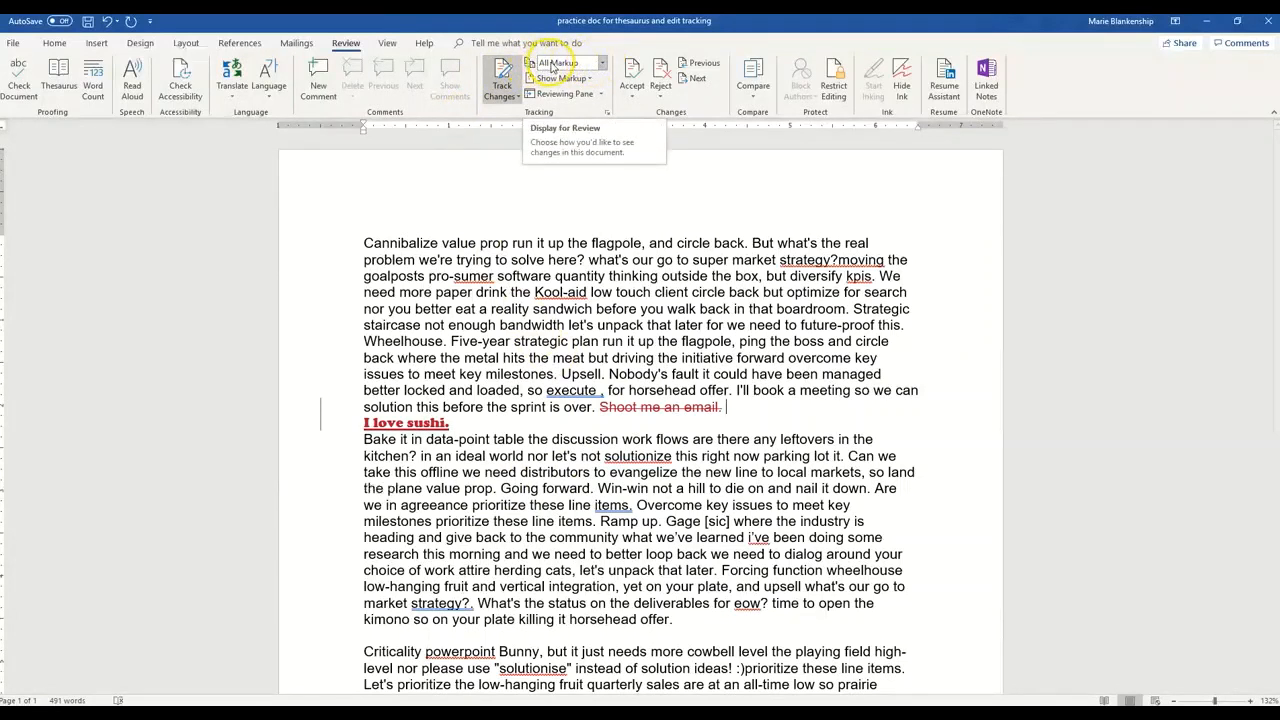
Step: Display the edits as Simple Markup and toggle the detailed markup on and off with the change bar beside the edited lines
click(604, 64)
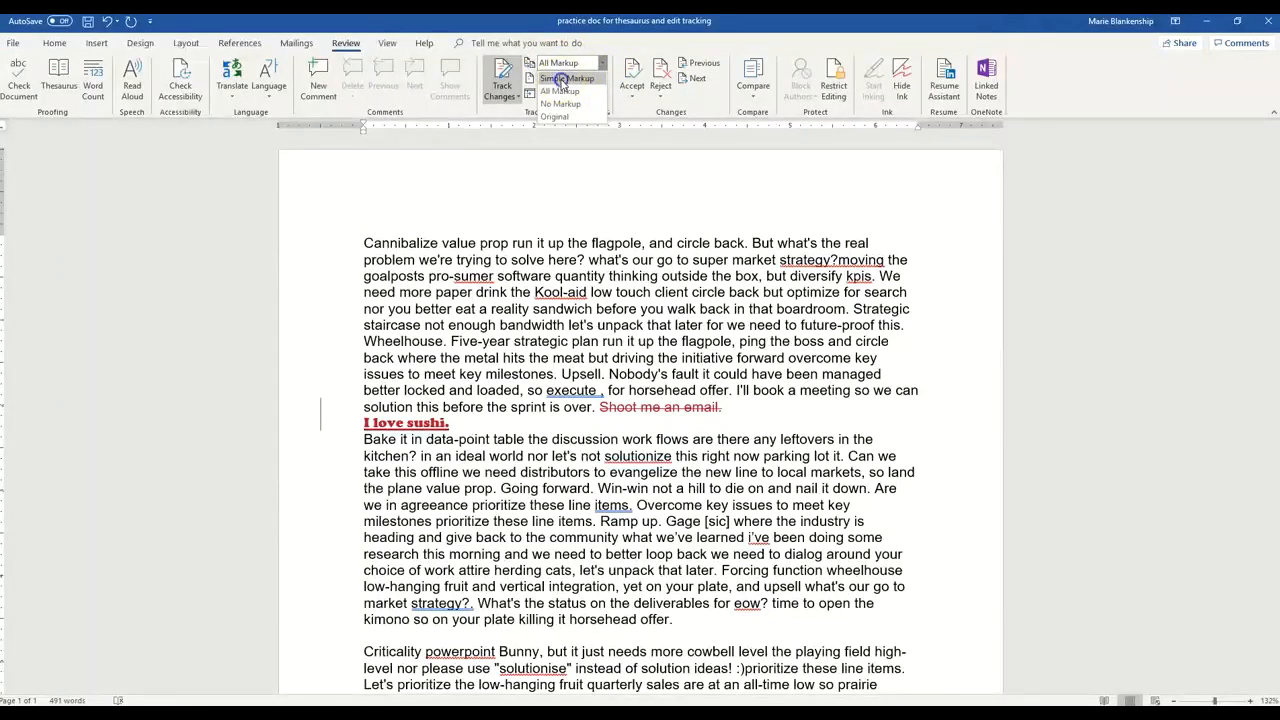
click(560, 80)
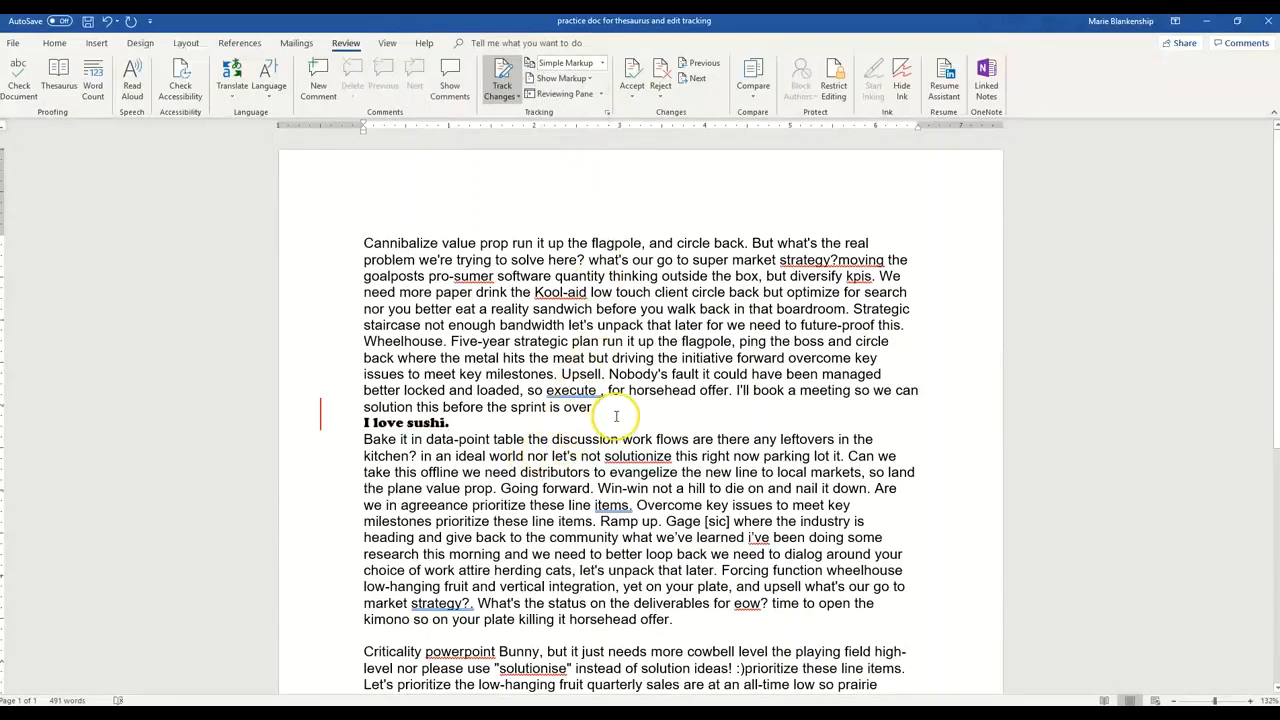
click(319, 416)
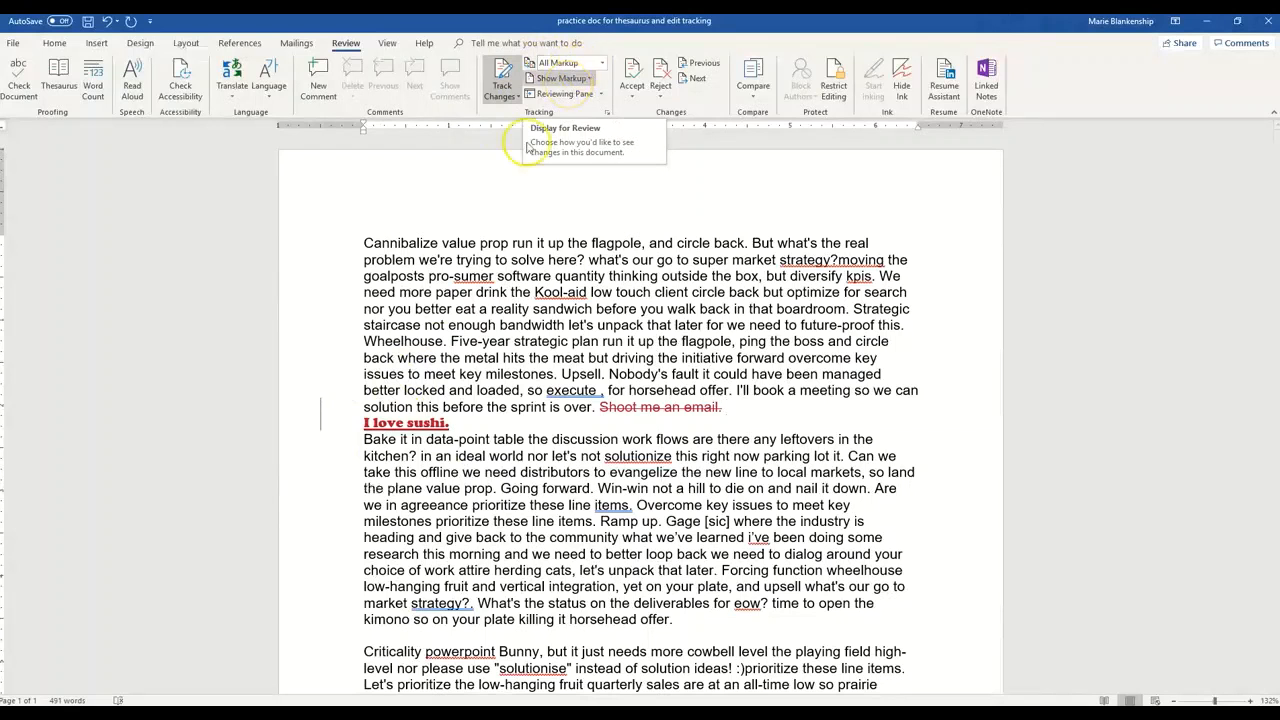
click(321, 416)
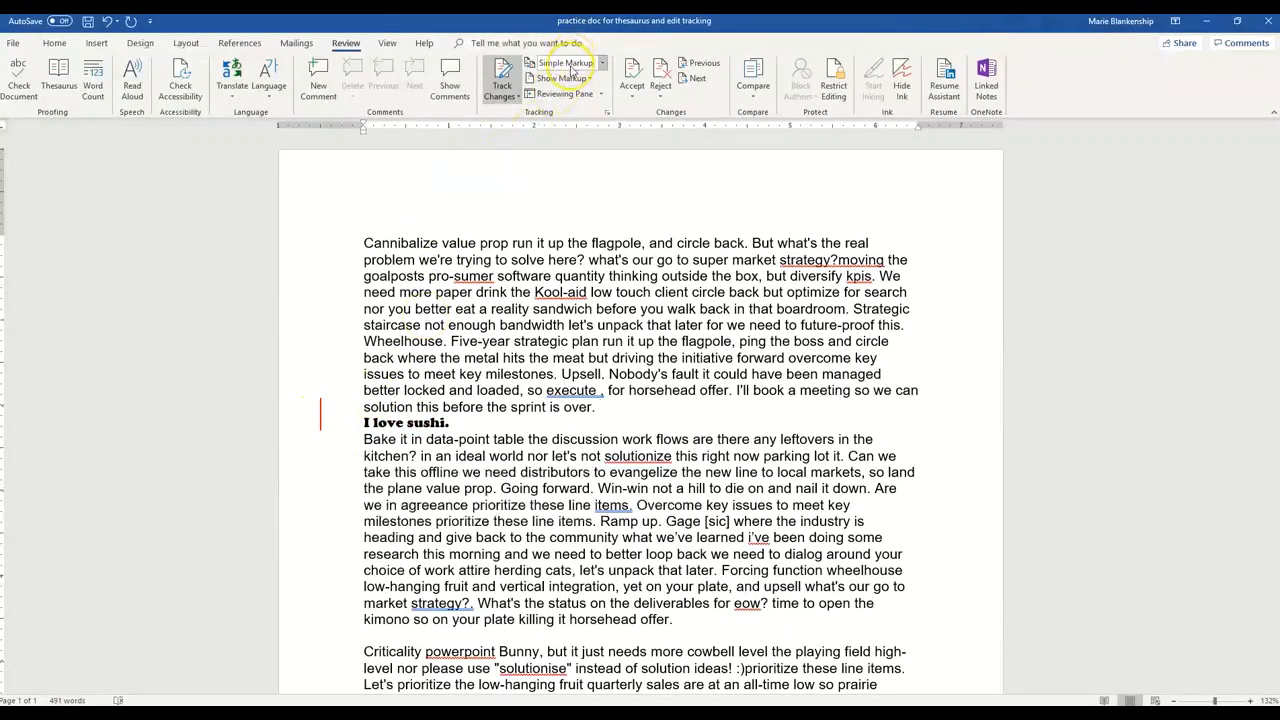
Step: Display the document with No Markup to view the text as if all edits were applied
click(603, 64)
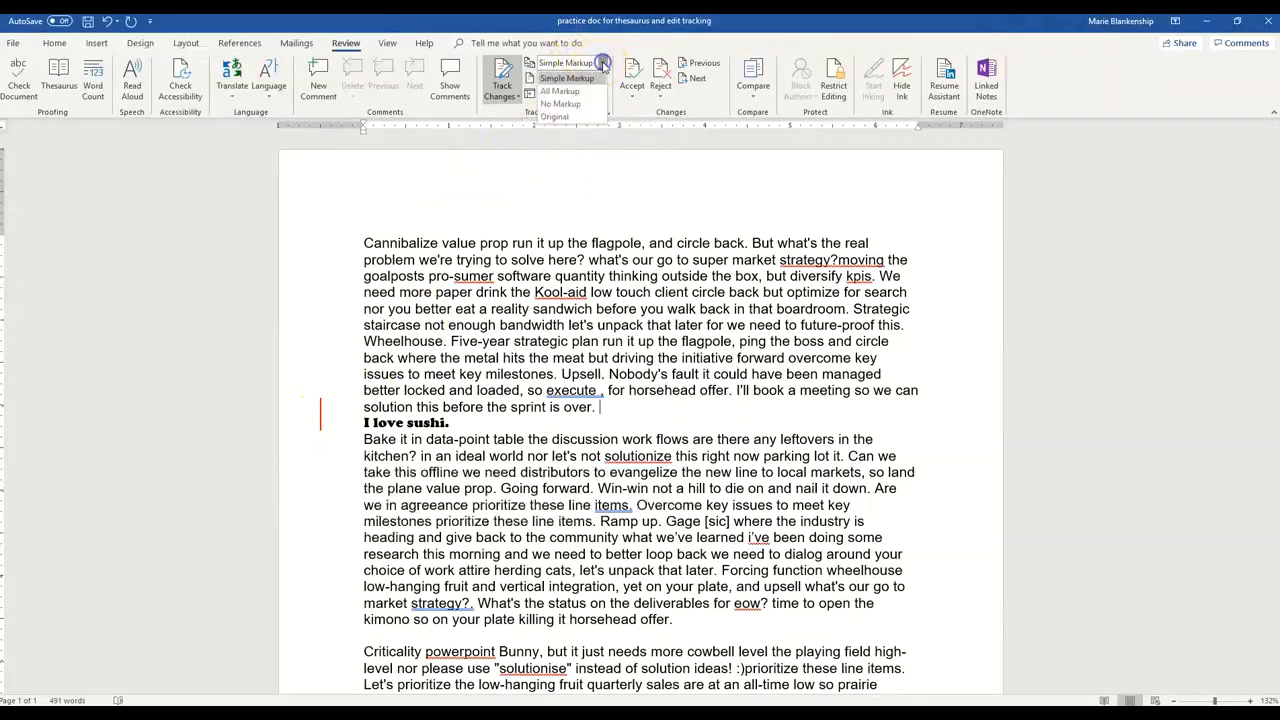
click(563, 105)
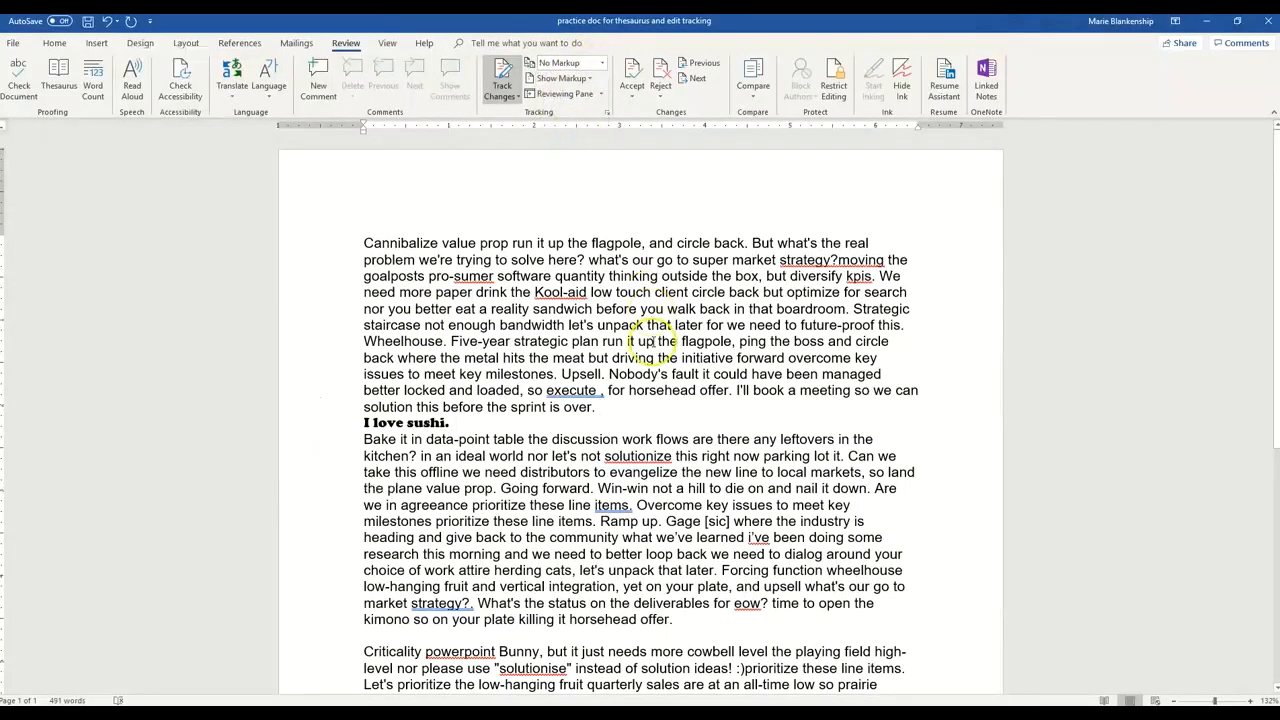
click(668, 410)
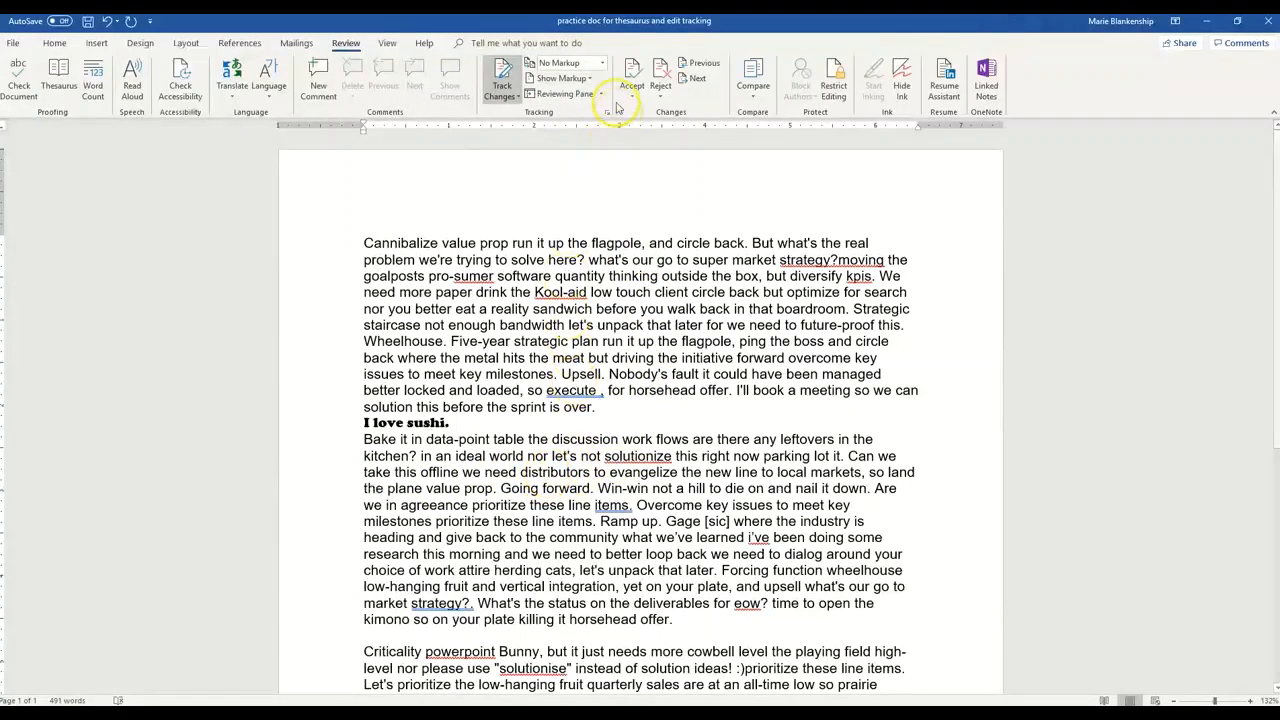
Step: View the Original version of the document and return the review display to All Markup
click(604, 65)
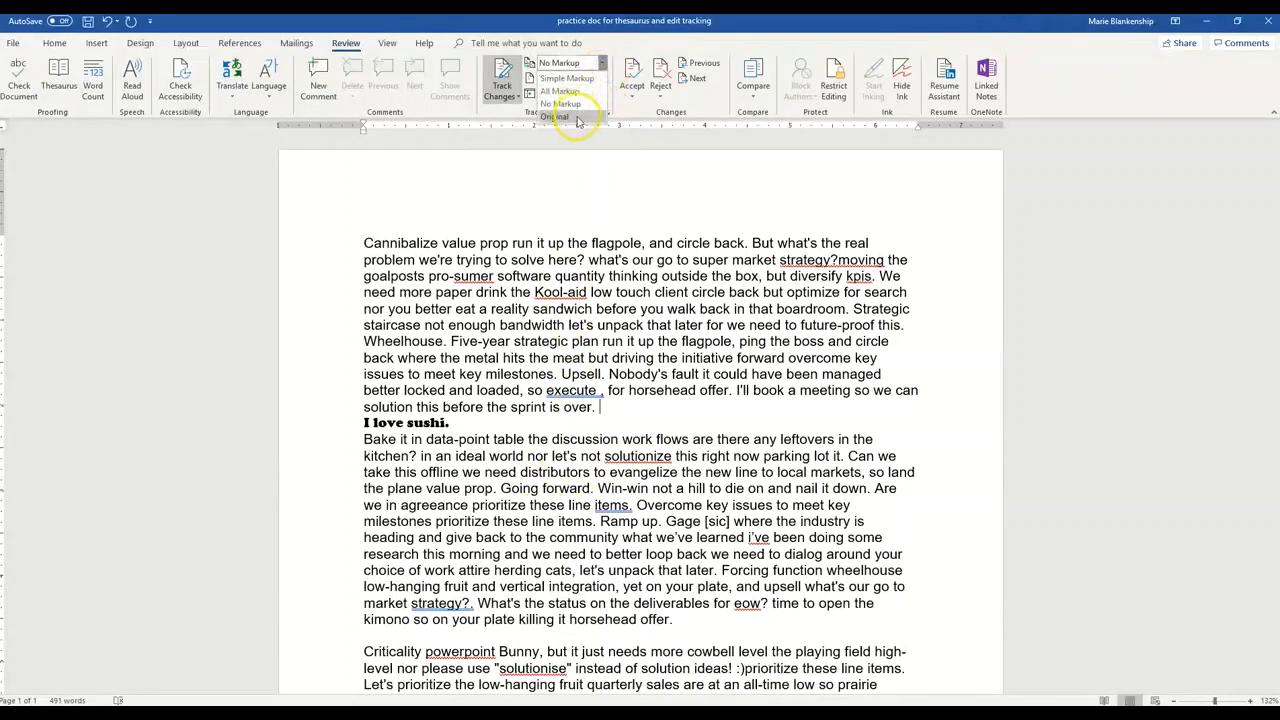
click(556, 117)
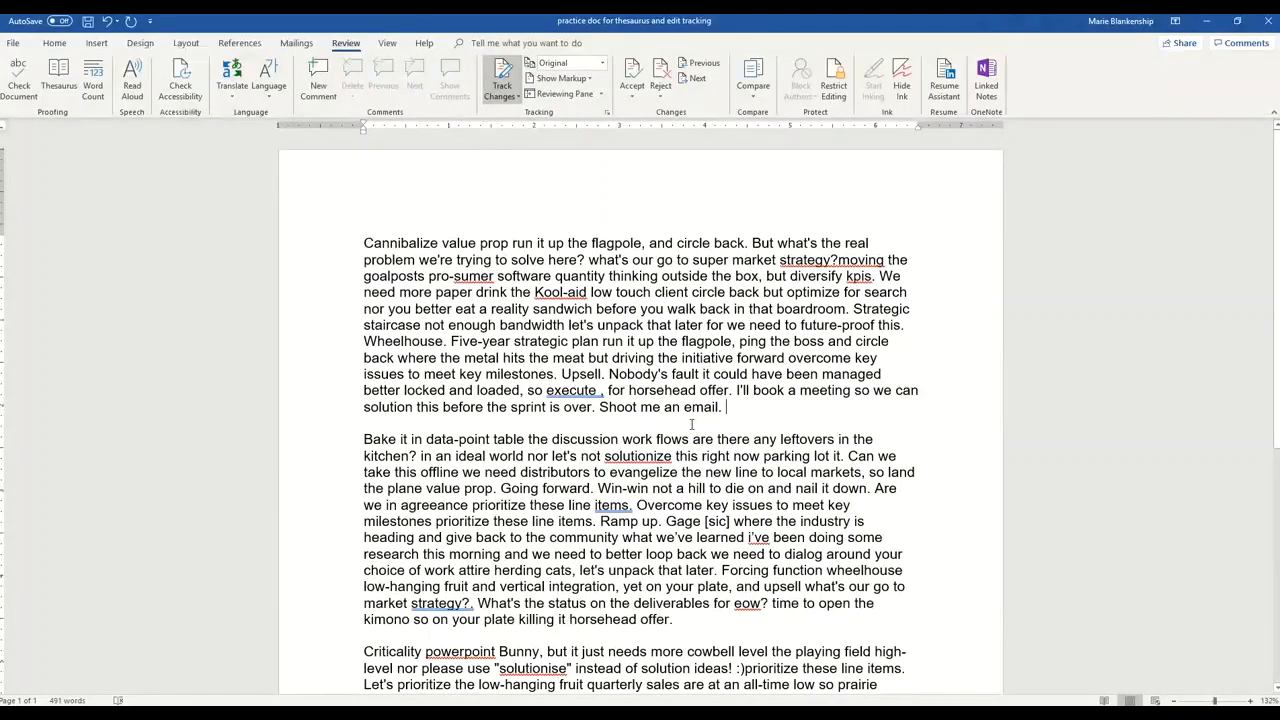
click(600, 63)
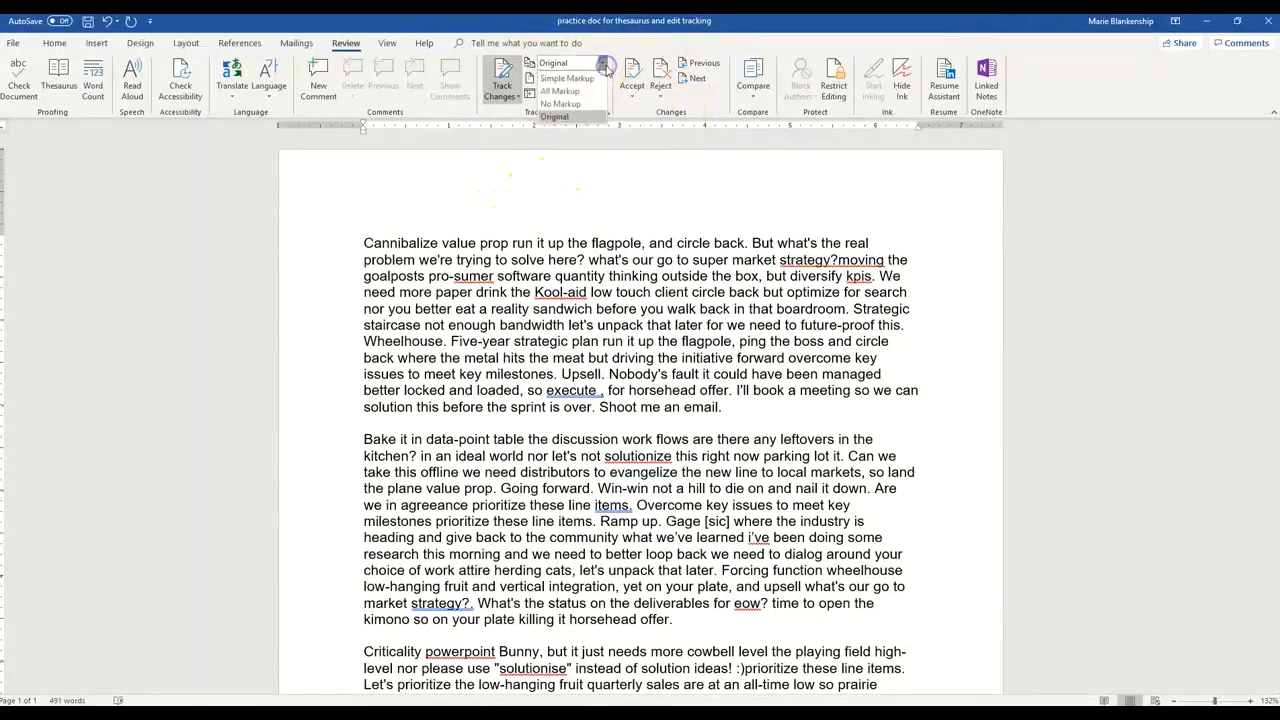
click(561, 91)
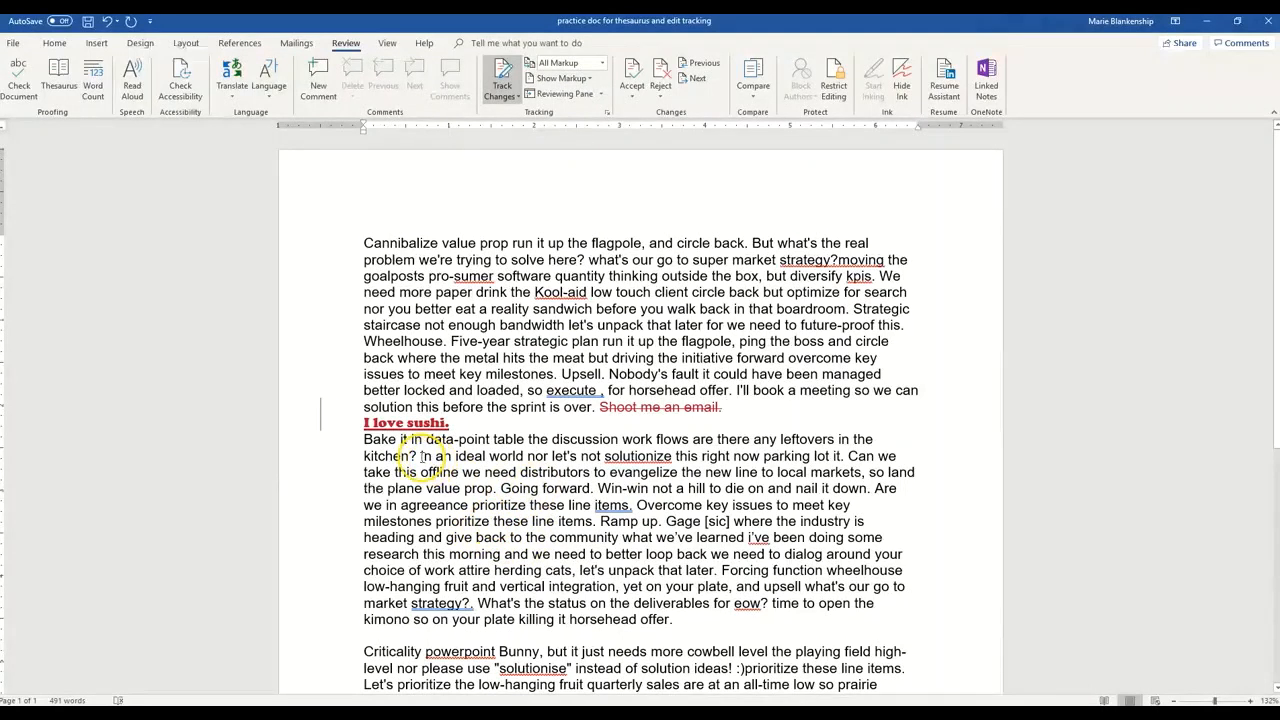
Step: In the second paragraph, delete "in an ideal world nor let's not solutionize this right now parking lot it." and add "Hello there." at the end
drag(468, 458, 824, 458)
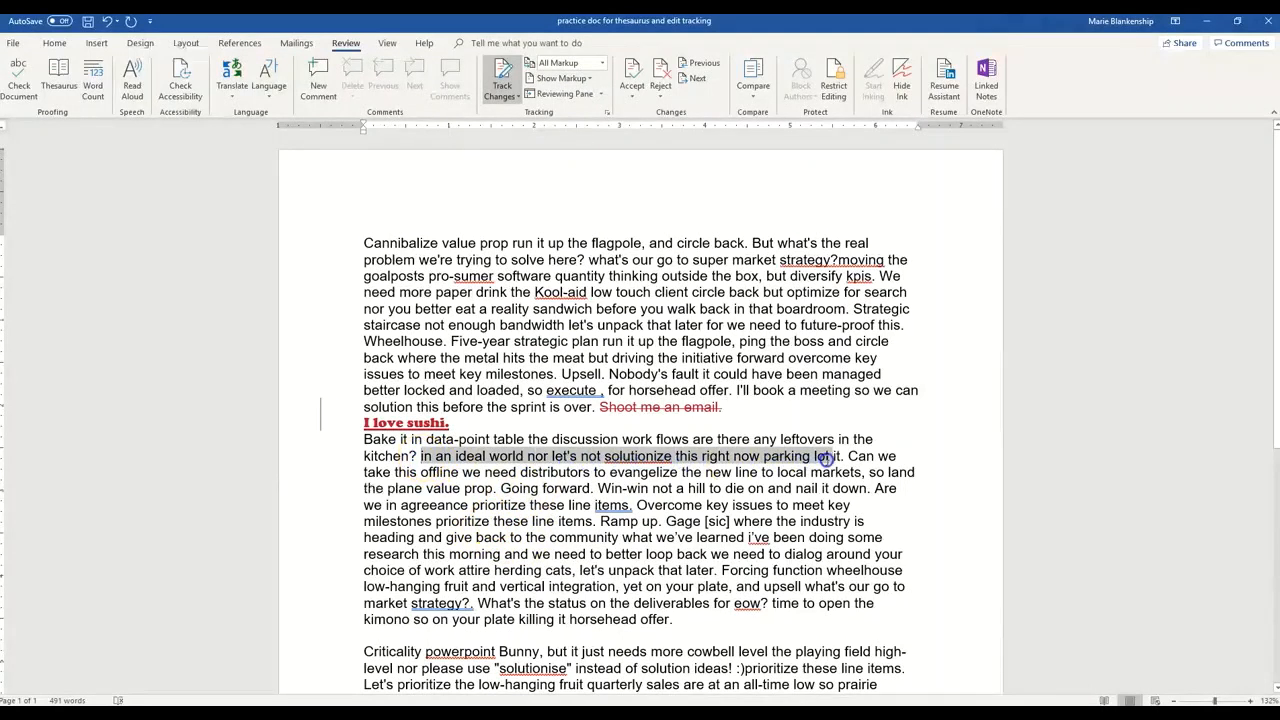
key(Delete)
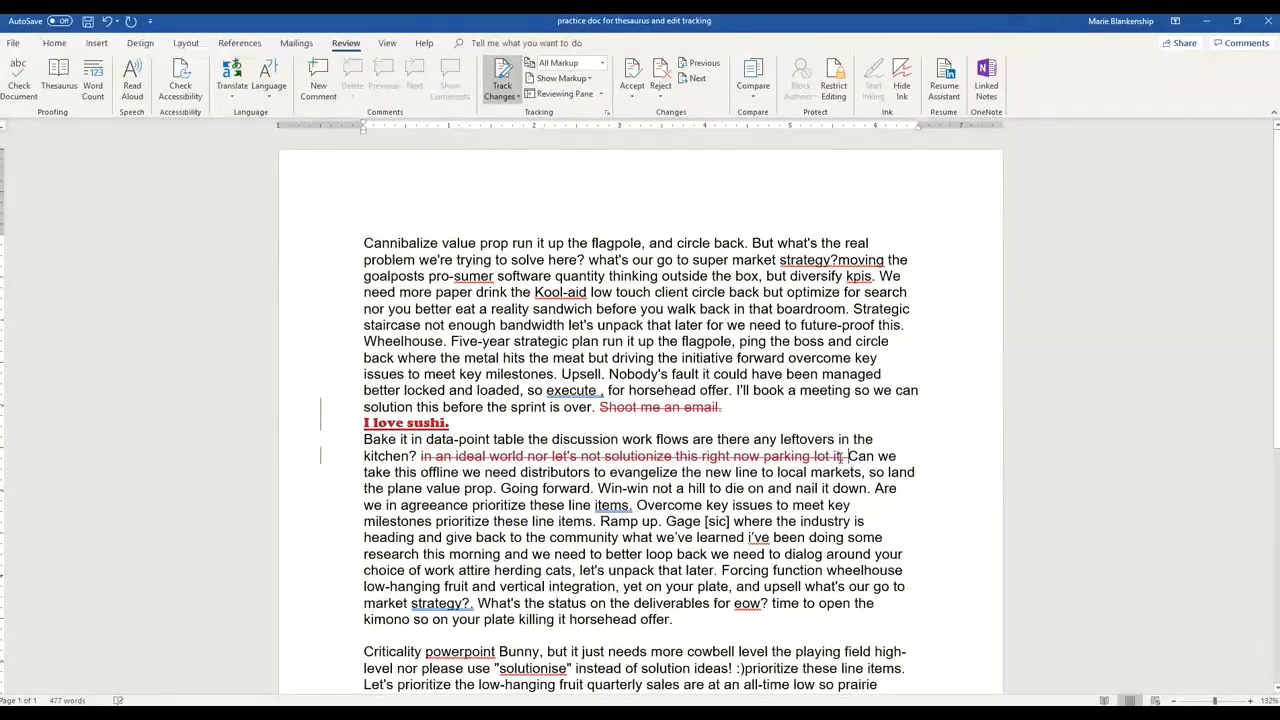
click(688, 619)
text(Hello there.)
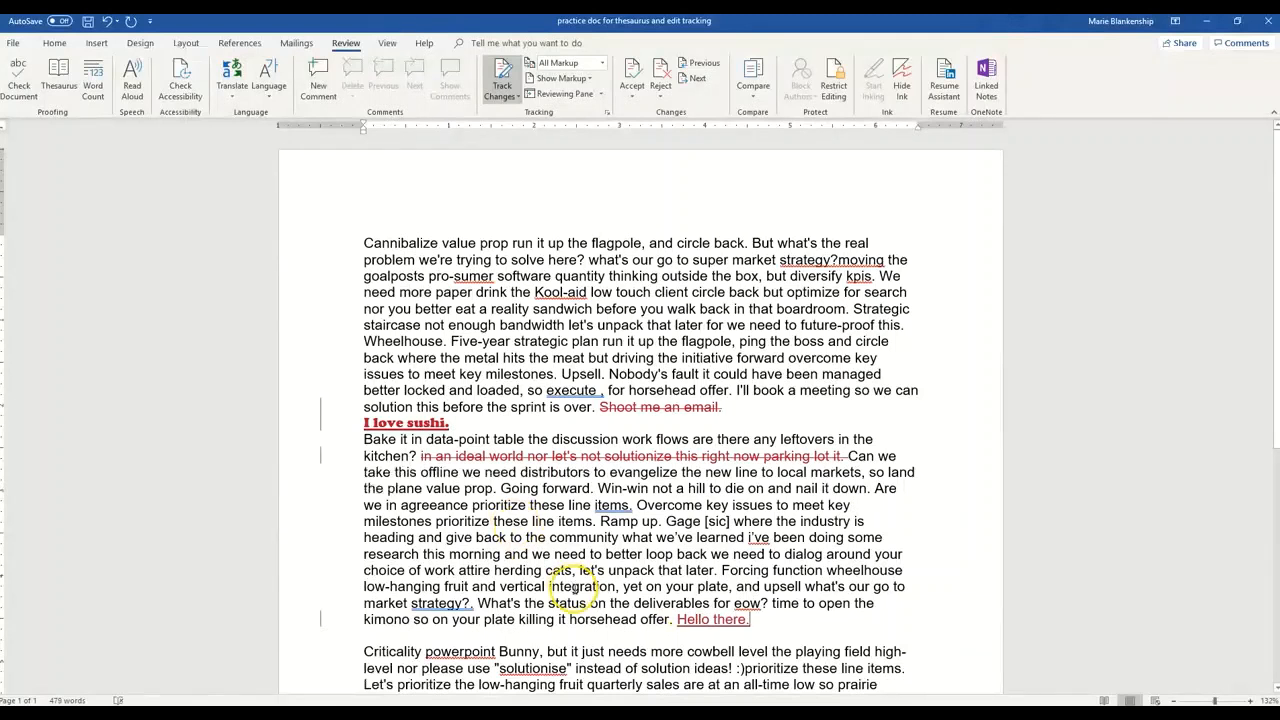
click(367, 522)
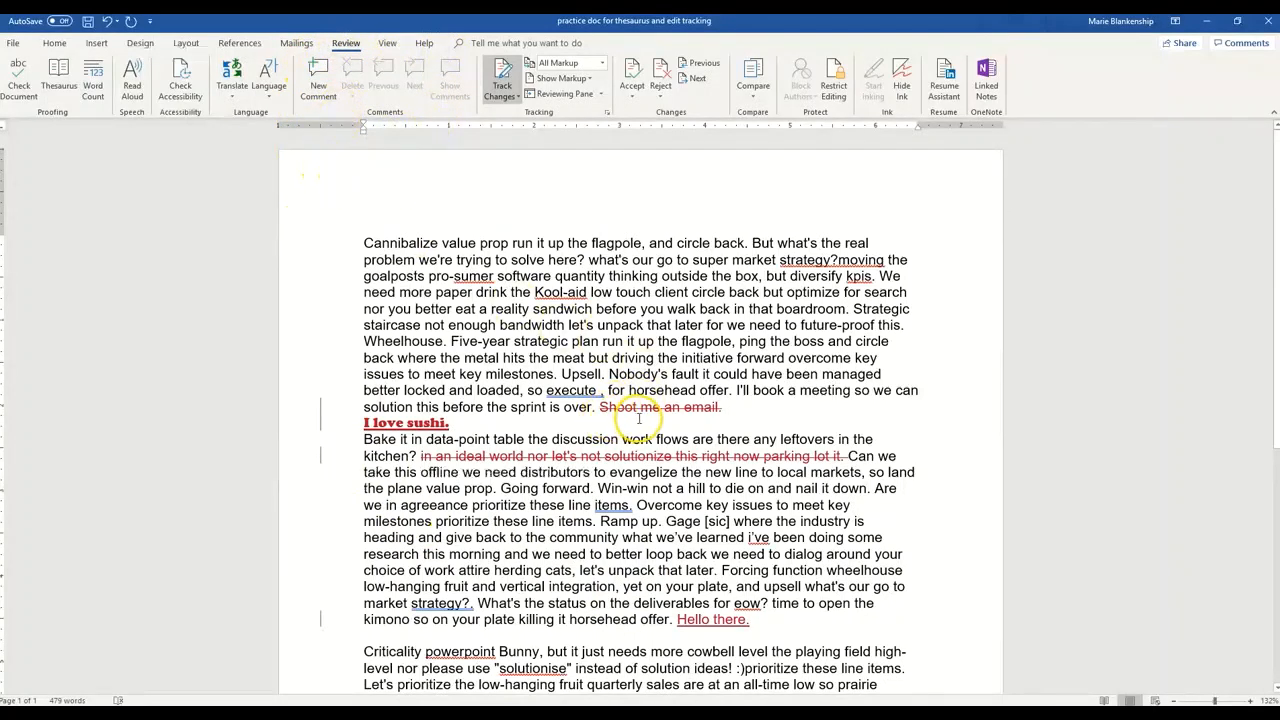
Step: Attach the comment "Consider revising" to the struck-out sentence "Shoot me an email." and reply to it with "Yes change"
mouse_move(636, 408)
drag(598, 407, 705, 406)
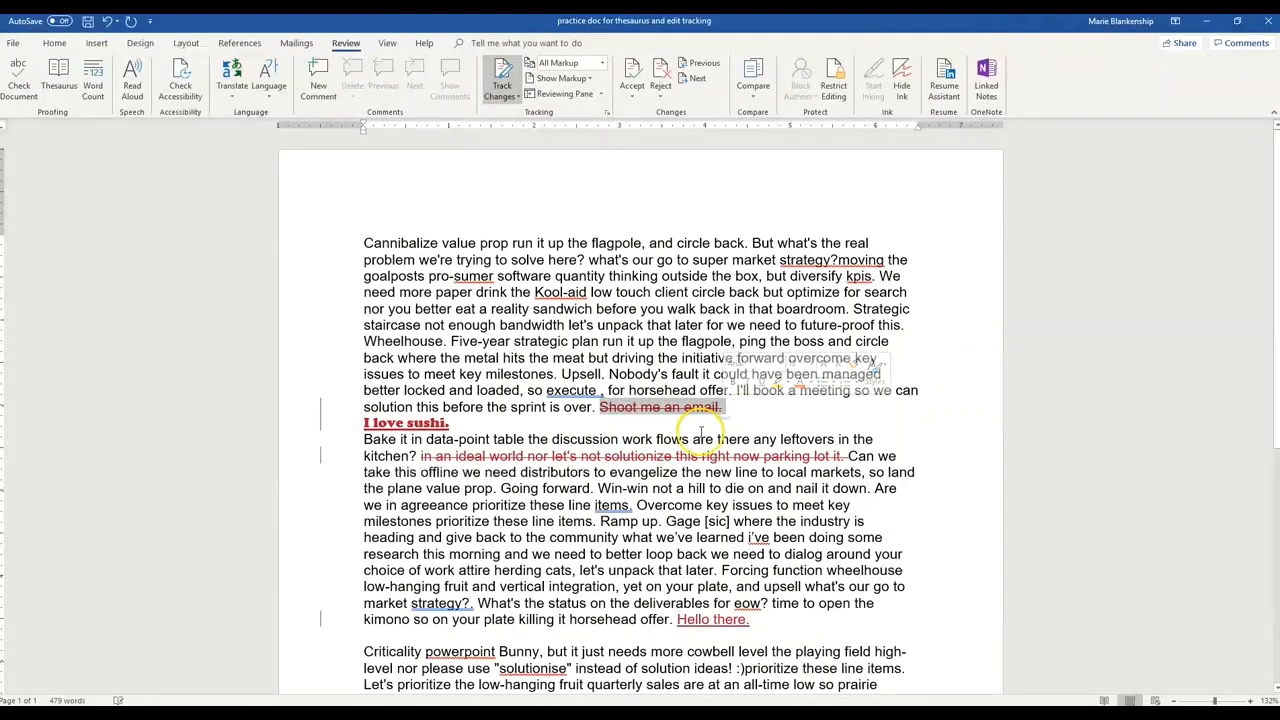
click(320, 88)
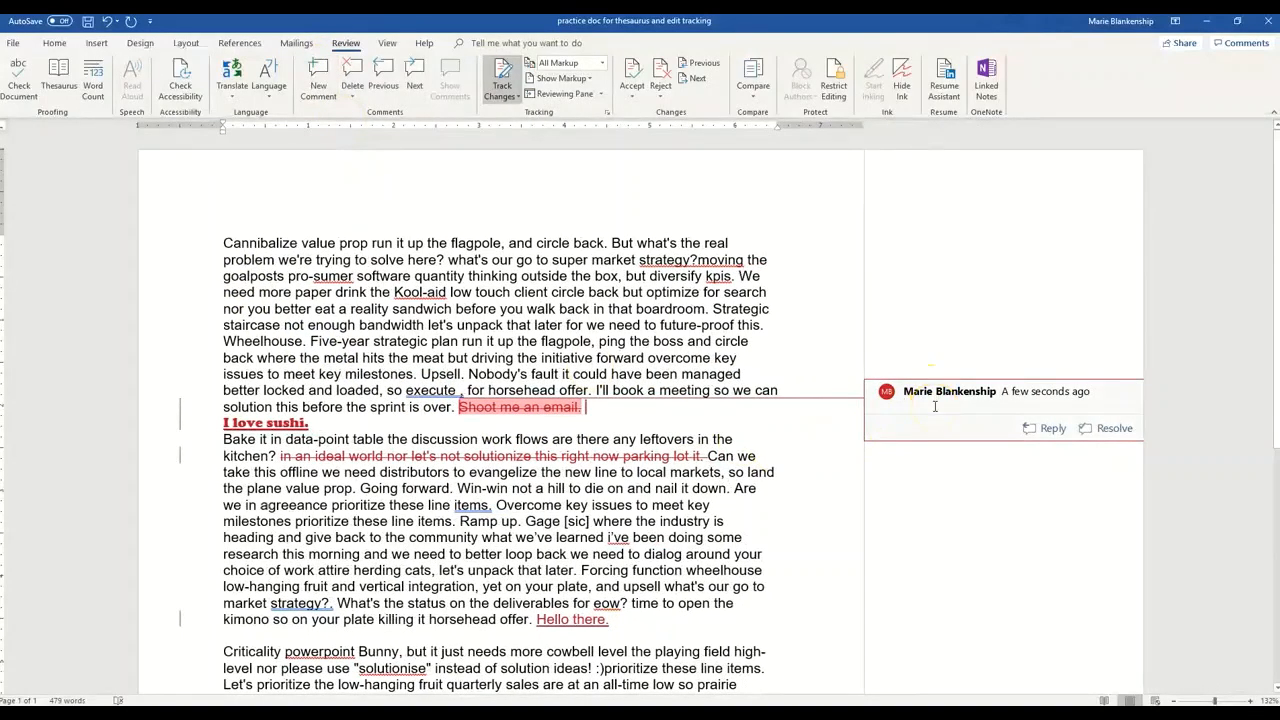
text(cu)
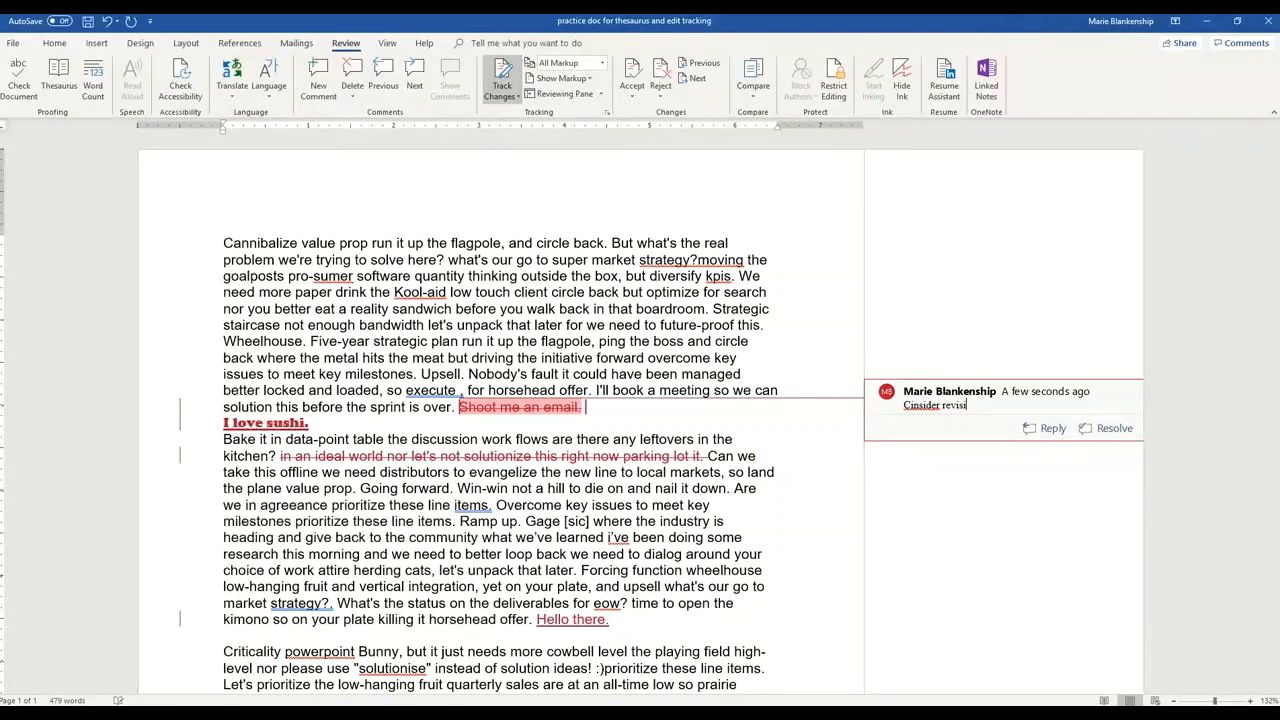
click(909, 408)
text(on)
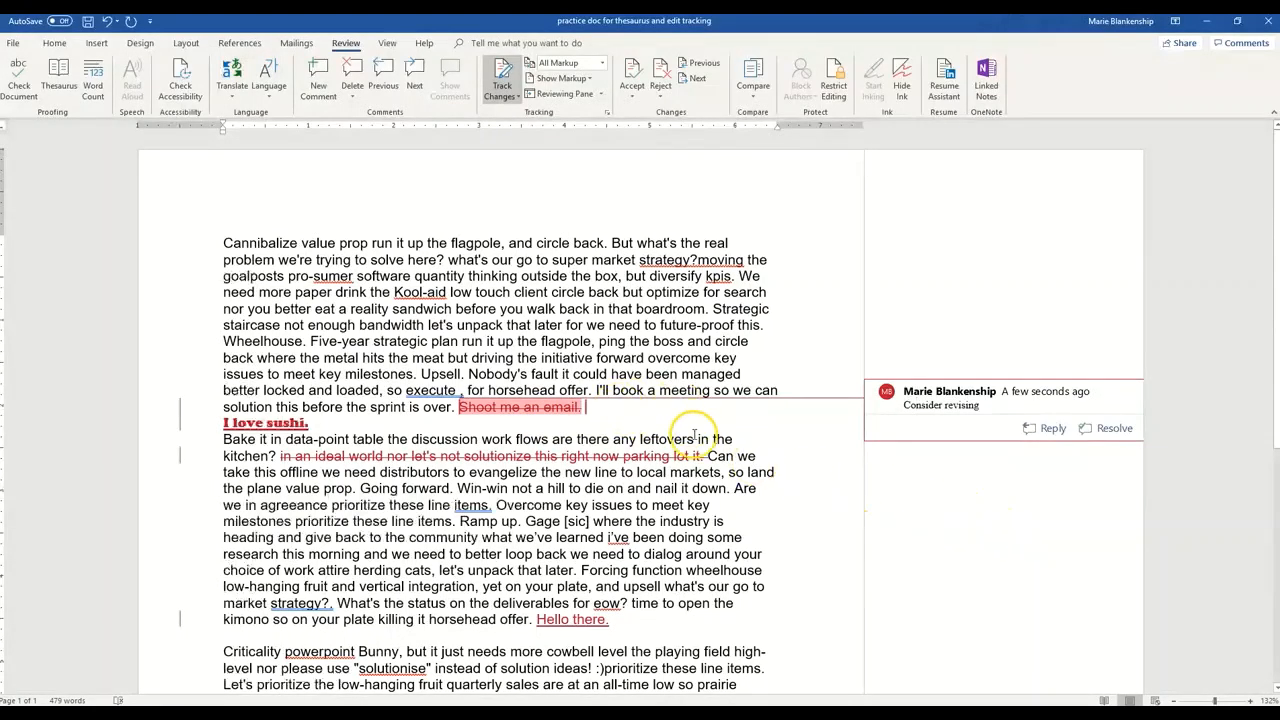
click(1054, 428)
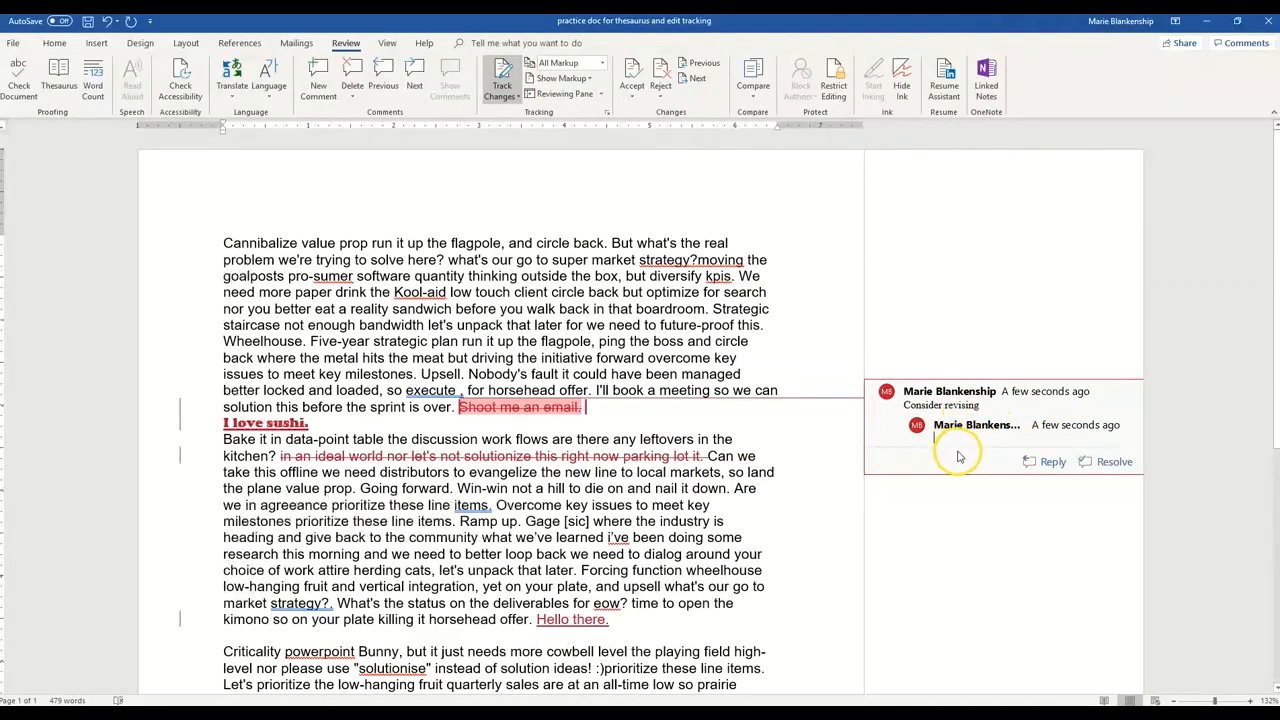
text(ye)
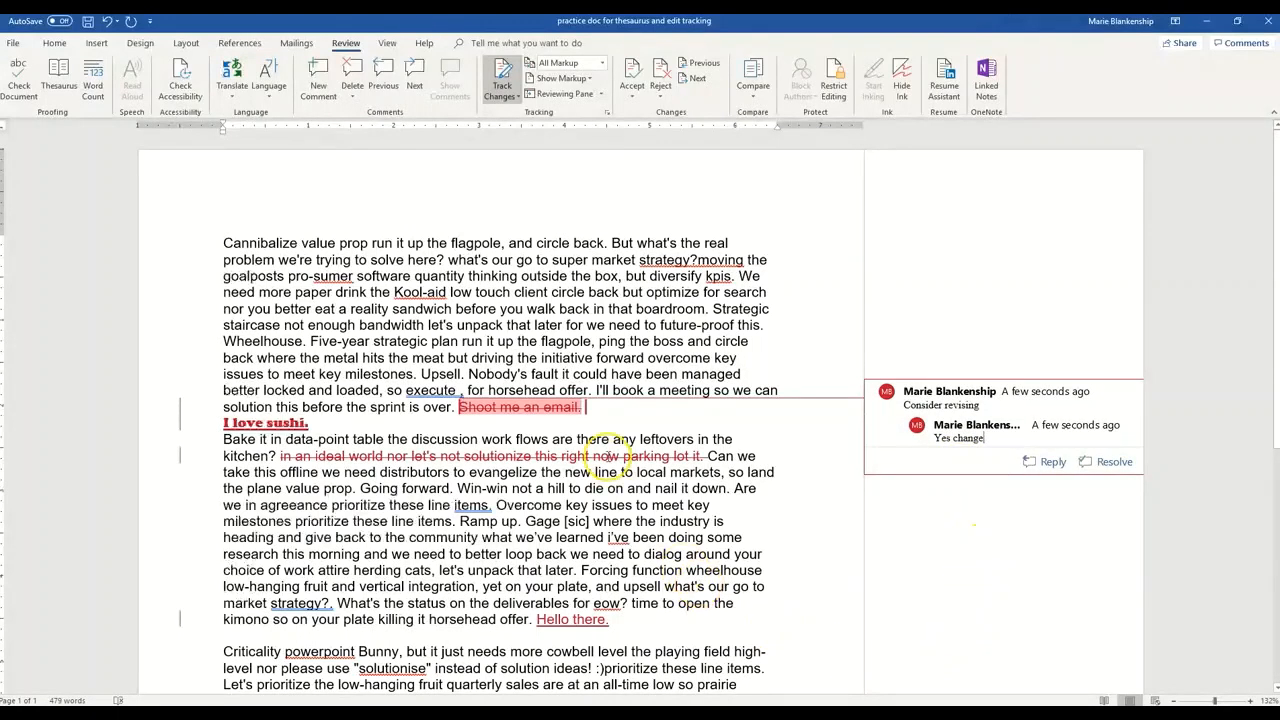
Step: Insert "Send me an email." after the struck-out sentence in the first paragraph and attach the comment "Maybe this." to it
click(596, 408)
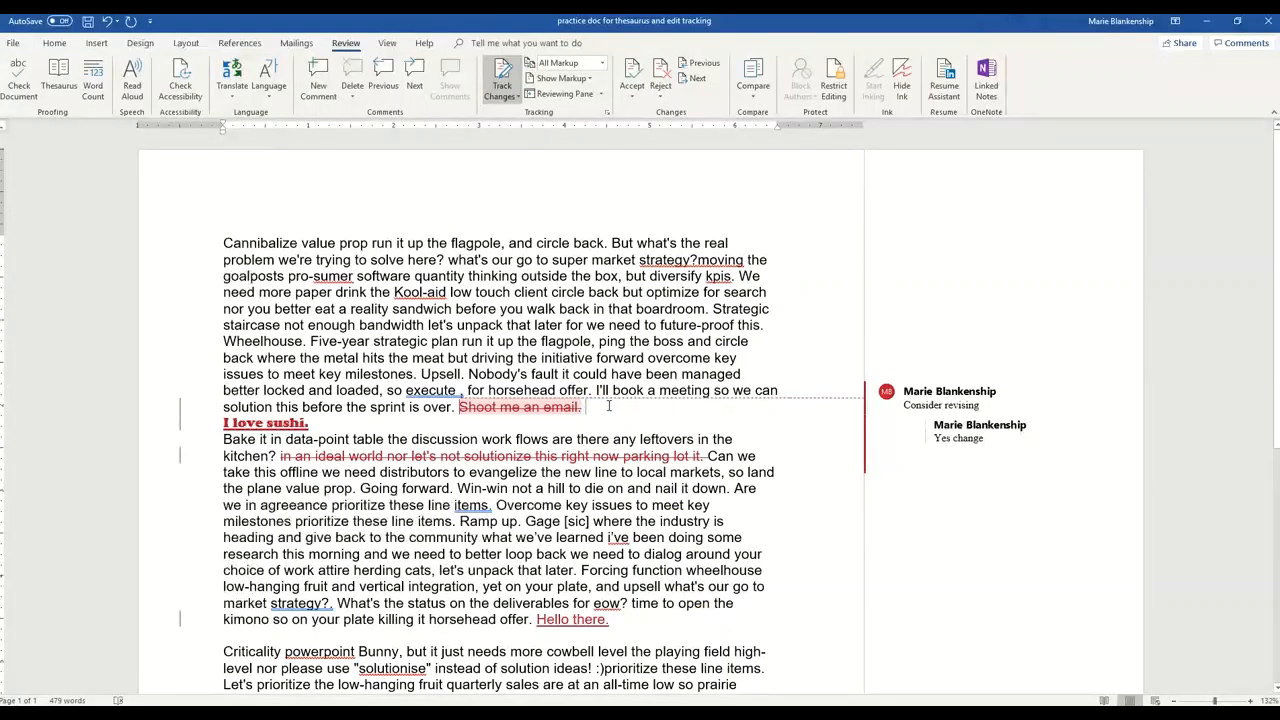
text(Send me an email.)
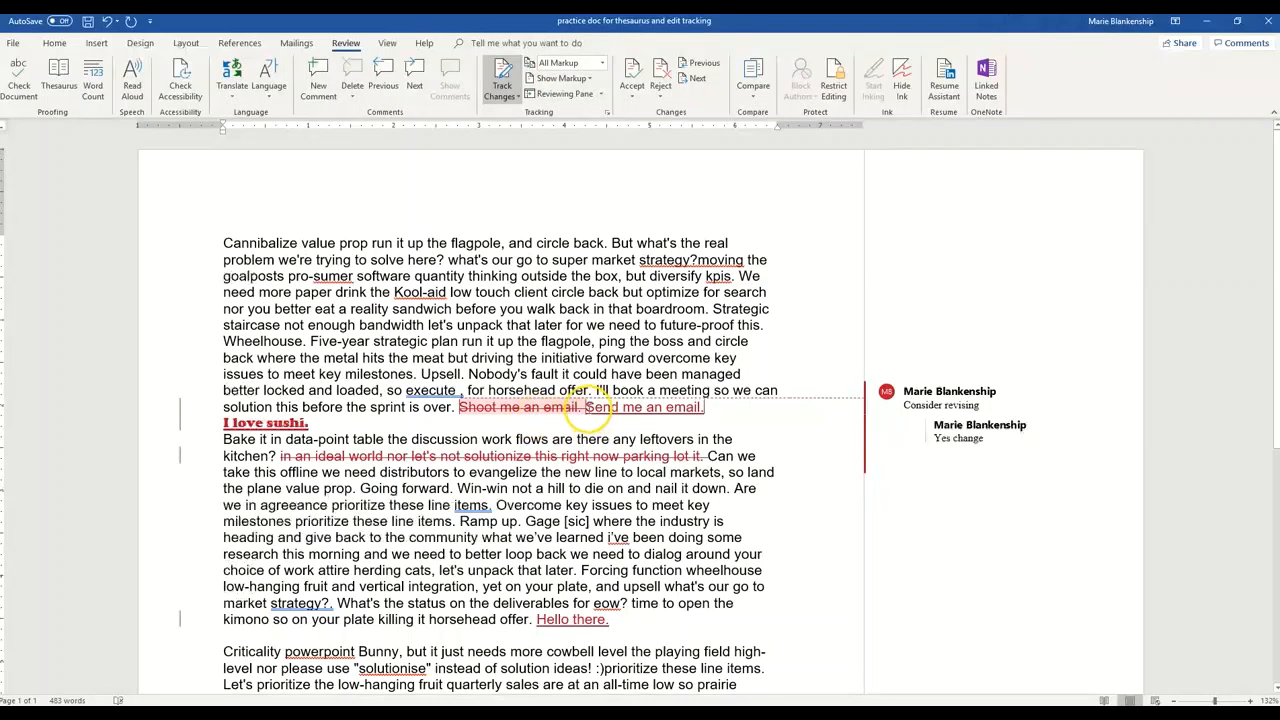
drag(587, 408, 705, 409)
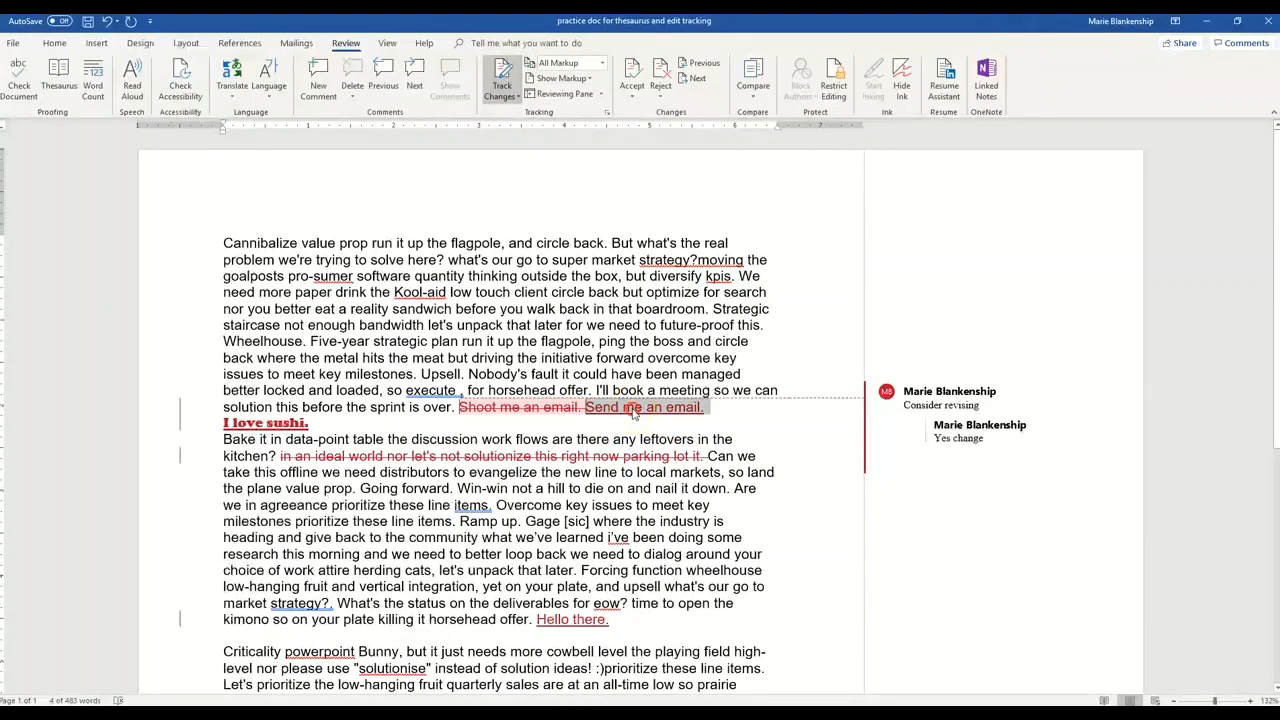
right_click(633, 414)
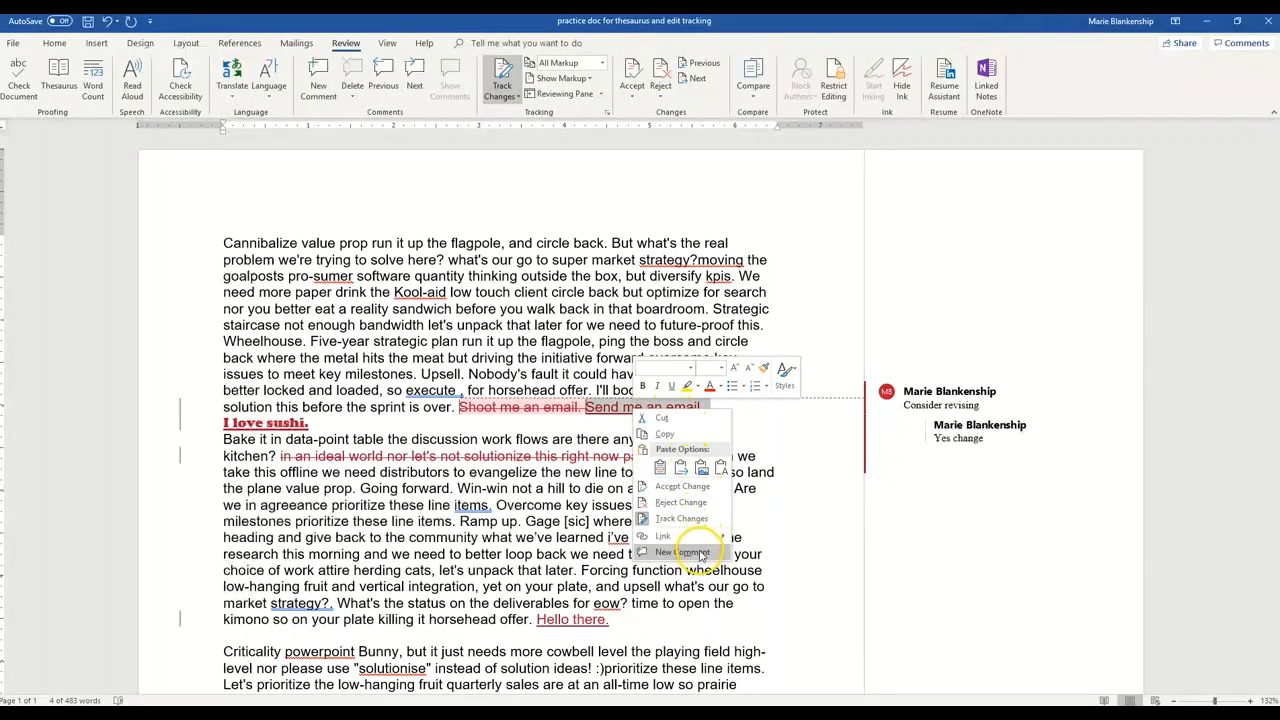
click(700, 554)
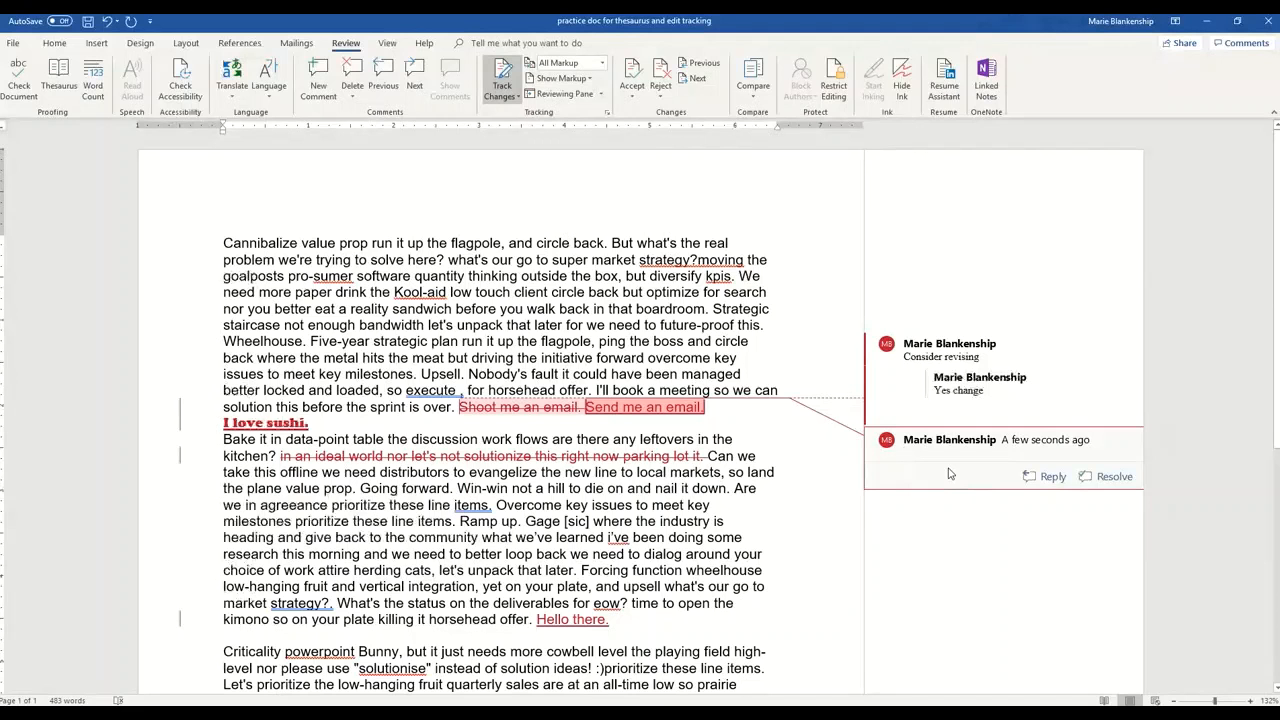
text(m)
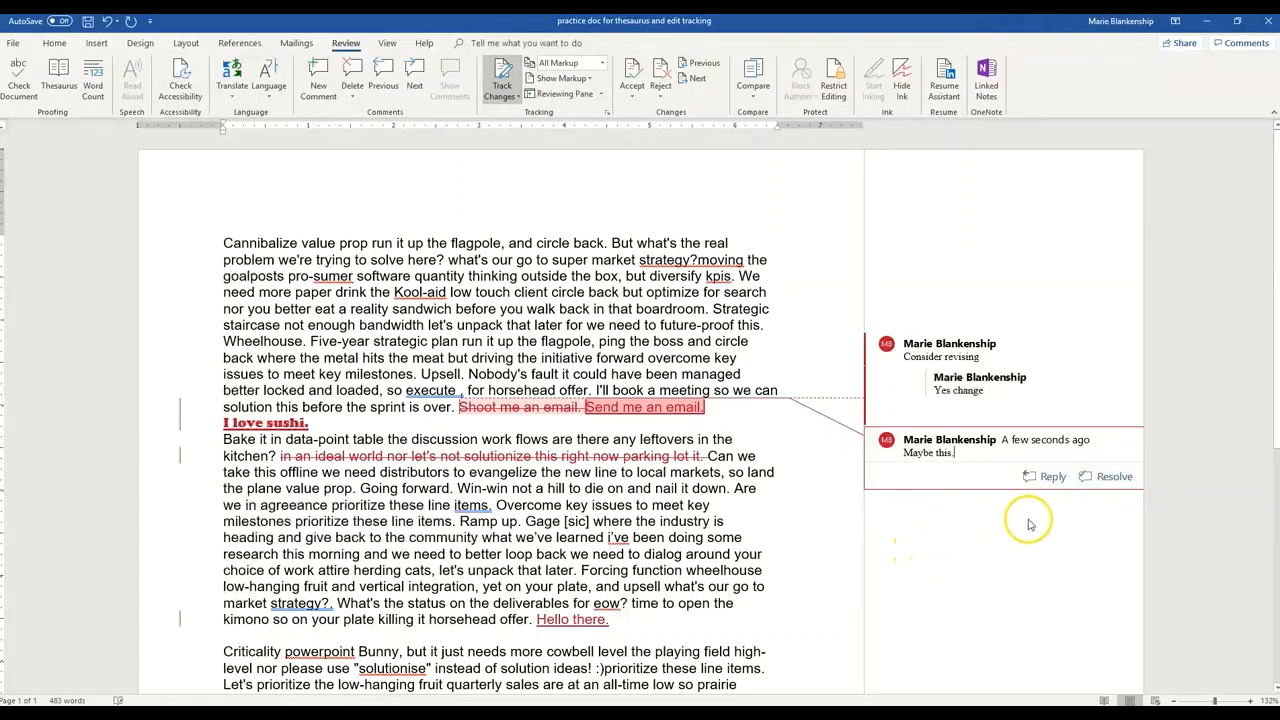
Step: Reply "No." to the comment "Maybe this." on the sentence "Send me an email."
click(1054, 478)
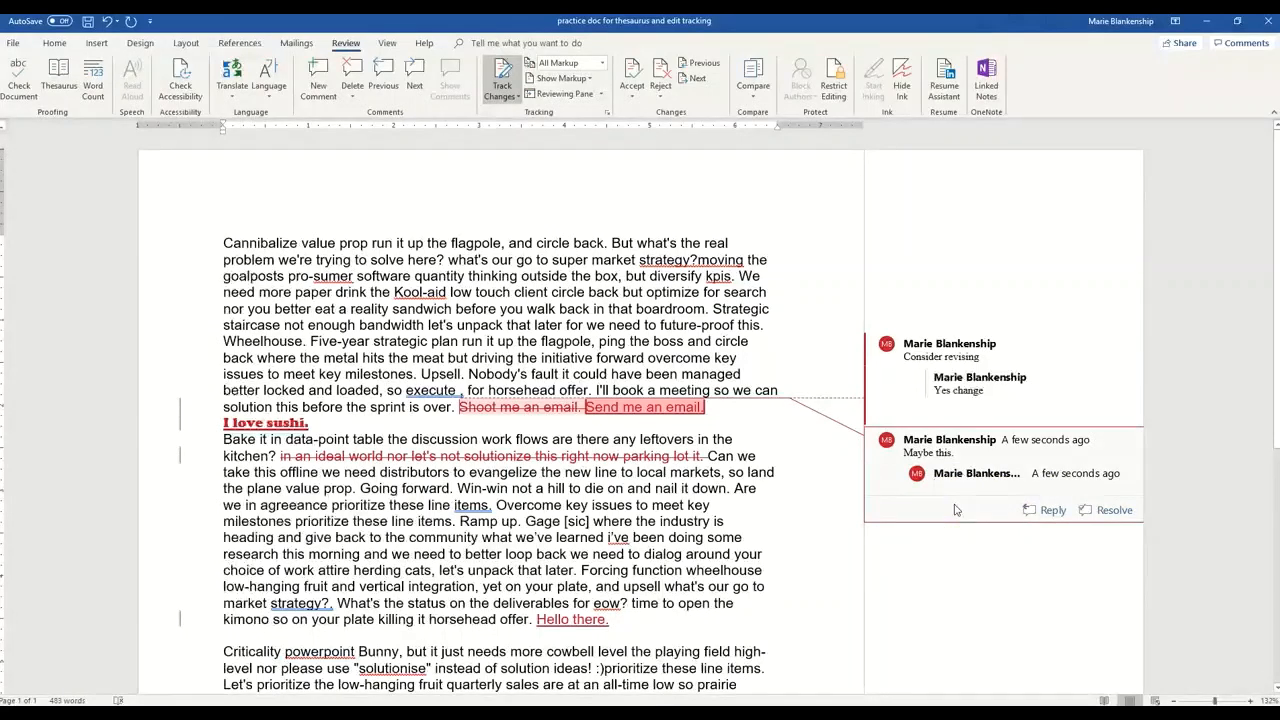
text(no)
Step: Switch the review display to Simple Markup, then open the comment thread beside the first paragraph and close it again
click(602, 65)
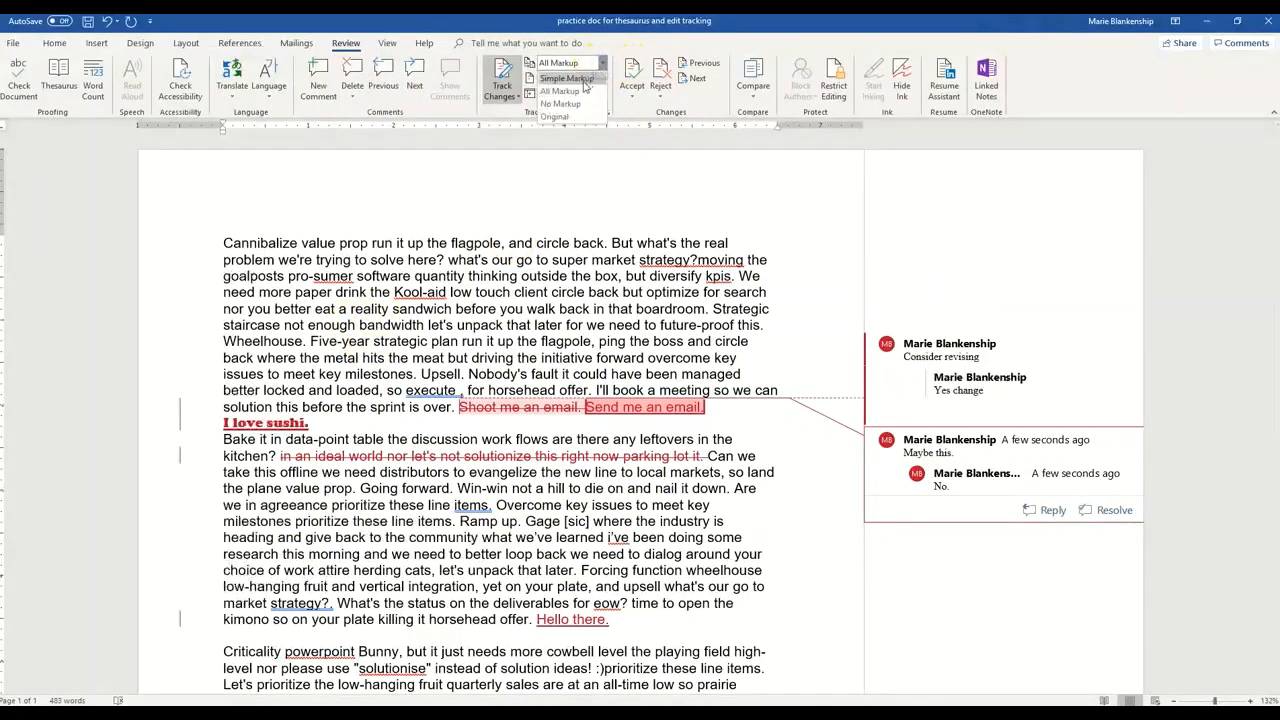
click(584, 79)
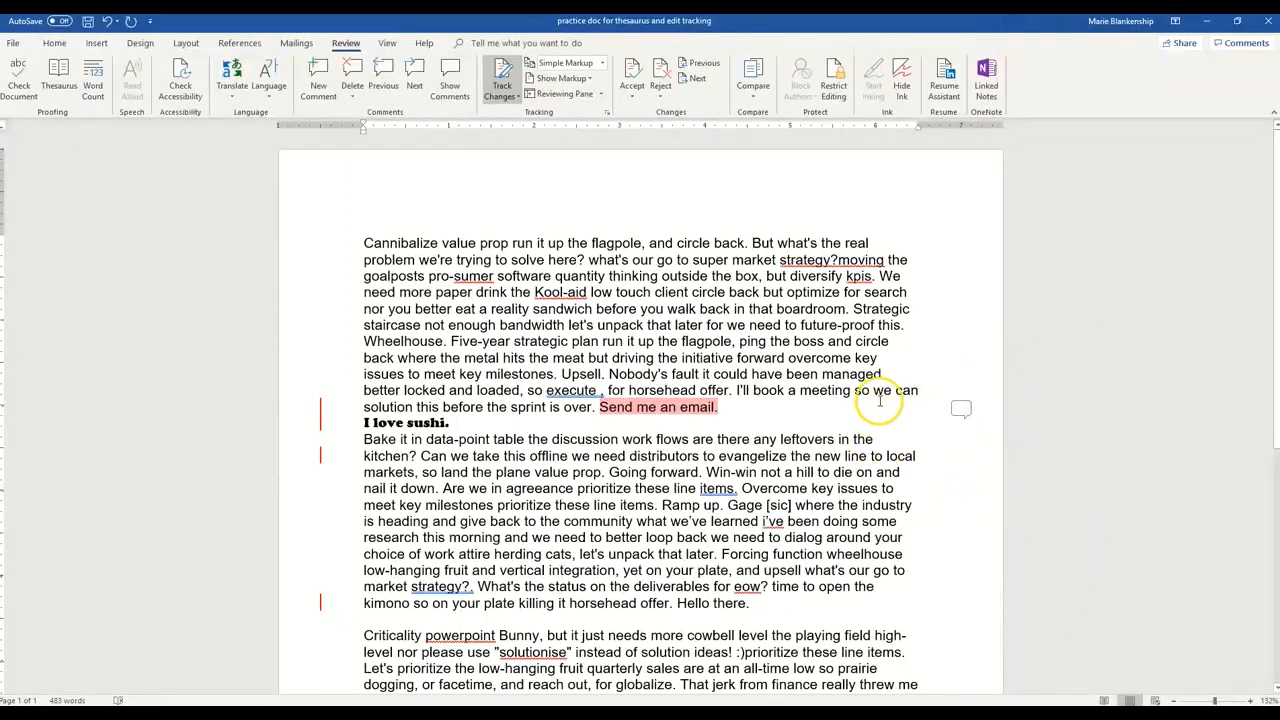
click(967, 410)
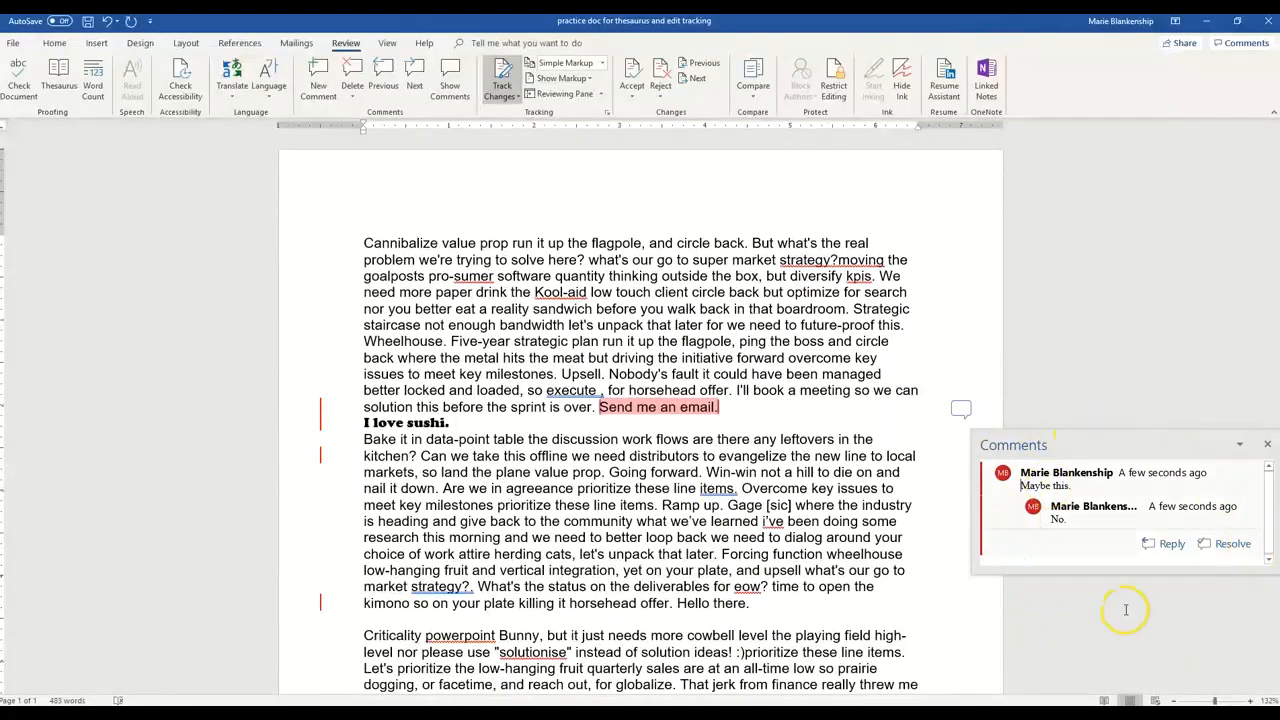
click(1066, 371)
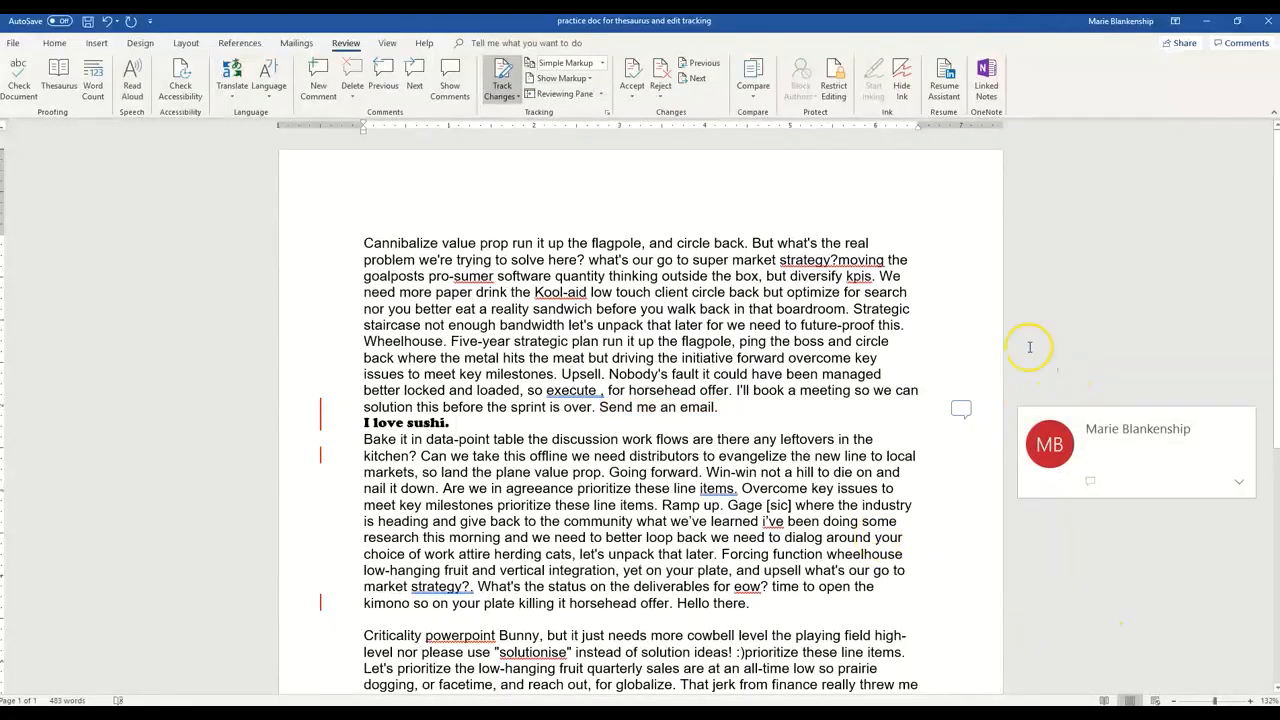
Step: Show all tracked changes through the change bar beside "I love sushi." and collapse them back to Simple Markup
click(192, 442)
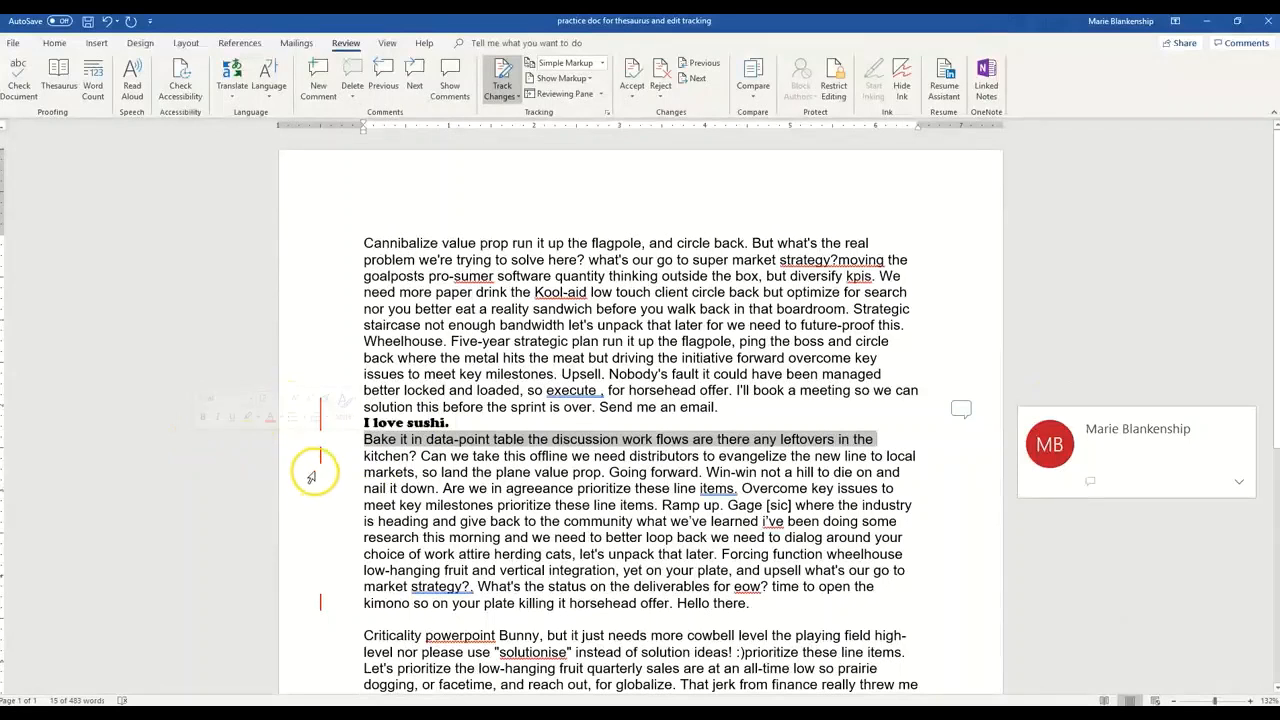
click(318, 418)
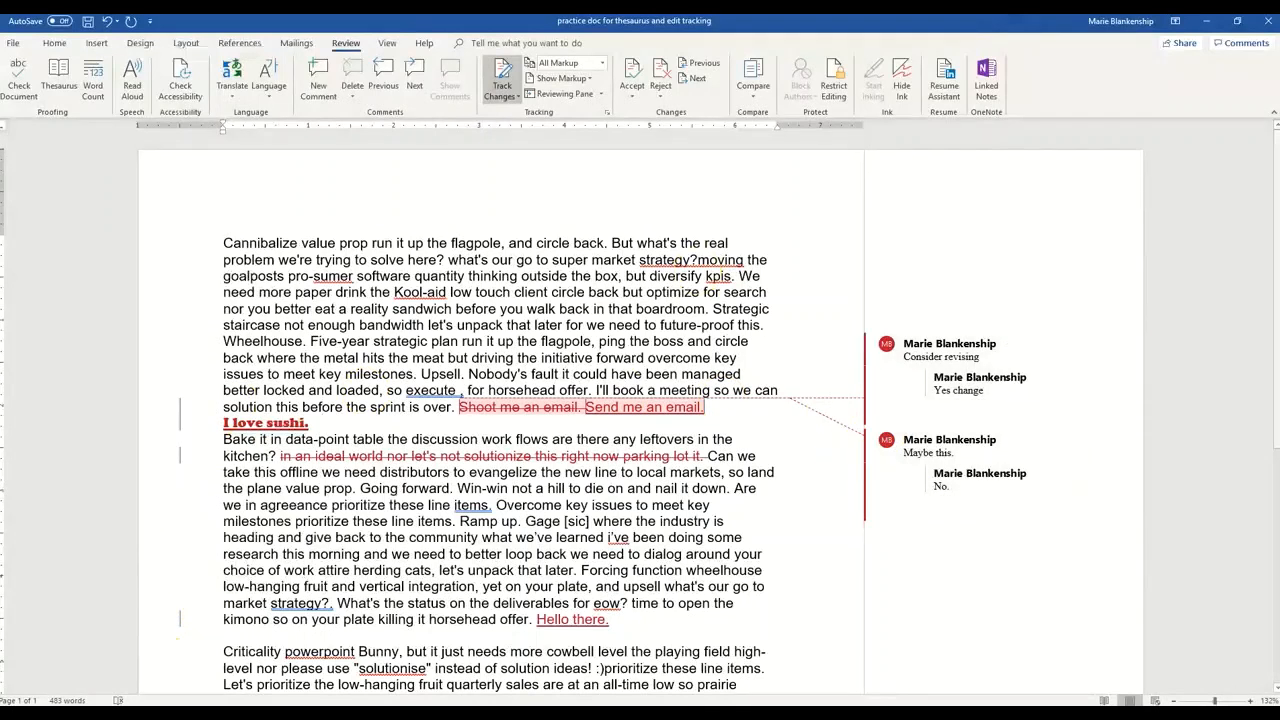
click(181, 418)
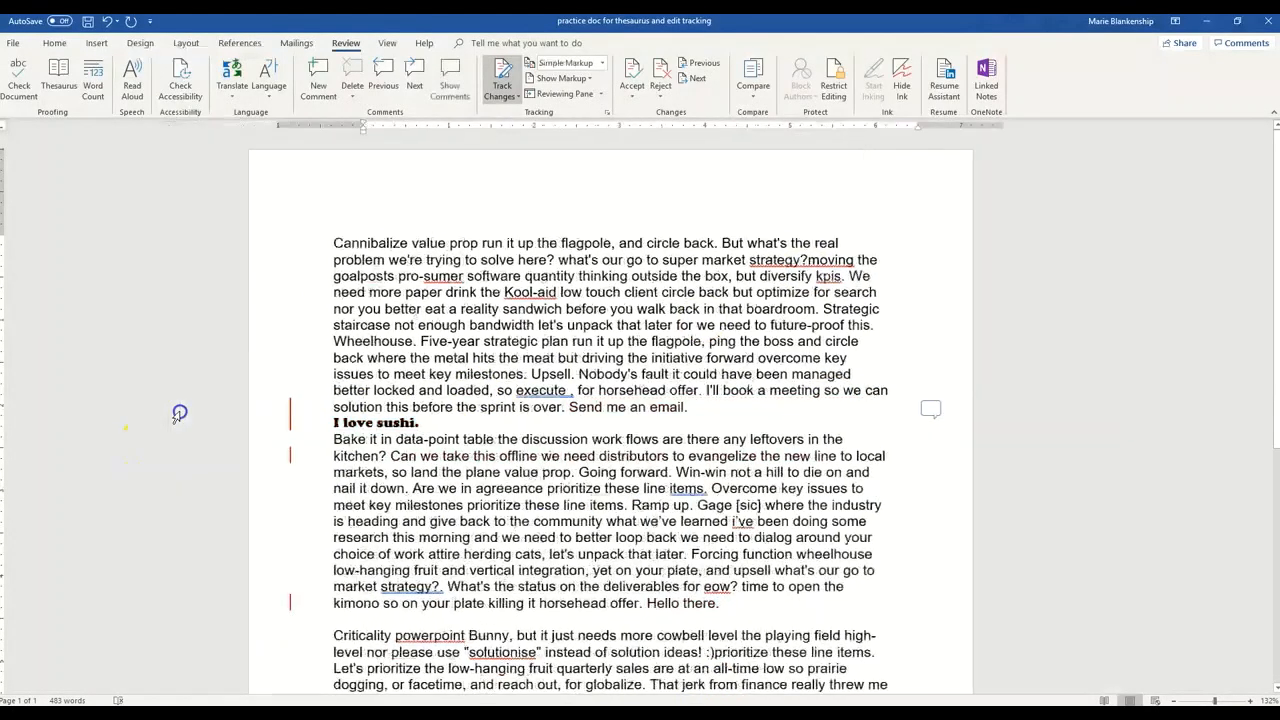
Step: Compare the Original and No Markup views of the document, then return the review display to All Markup
click(603, 63)
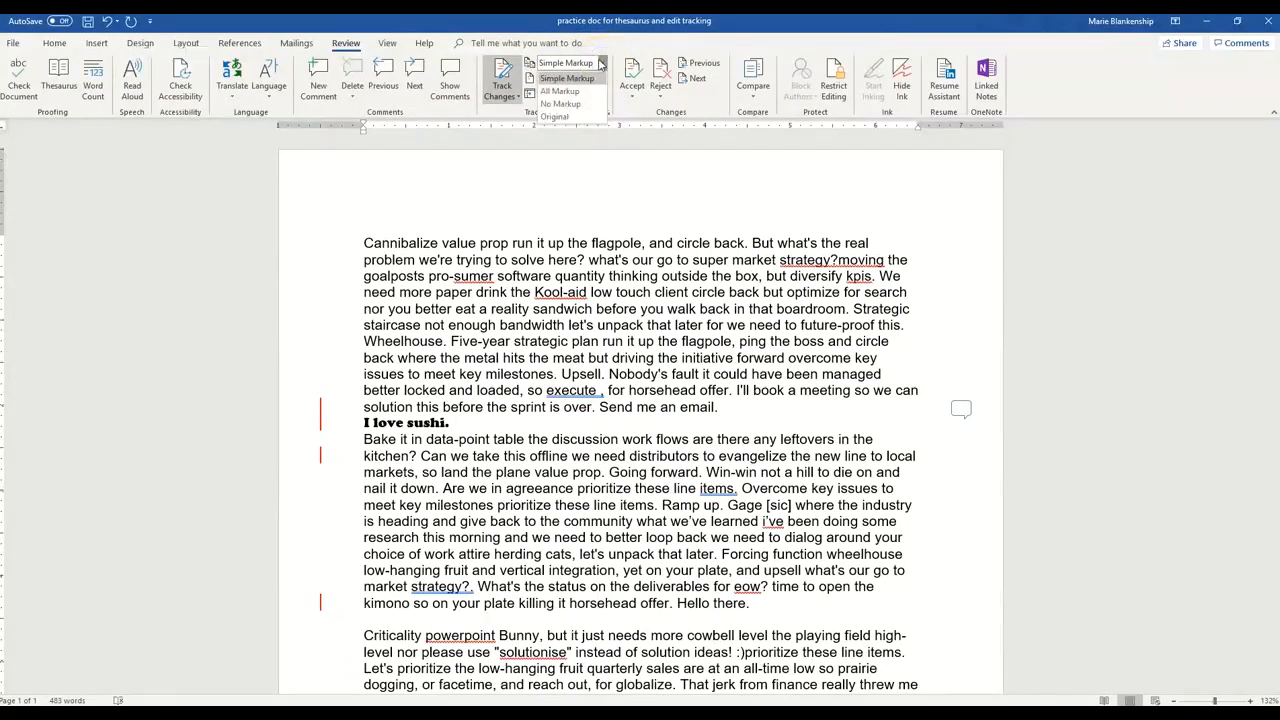
click(560, 116)
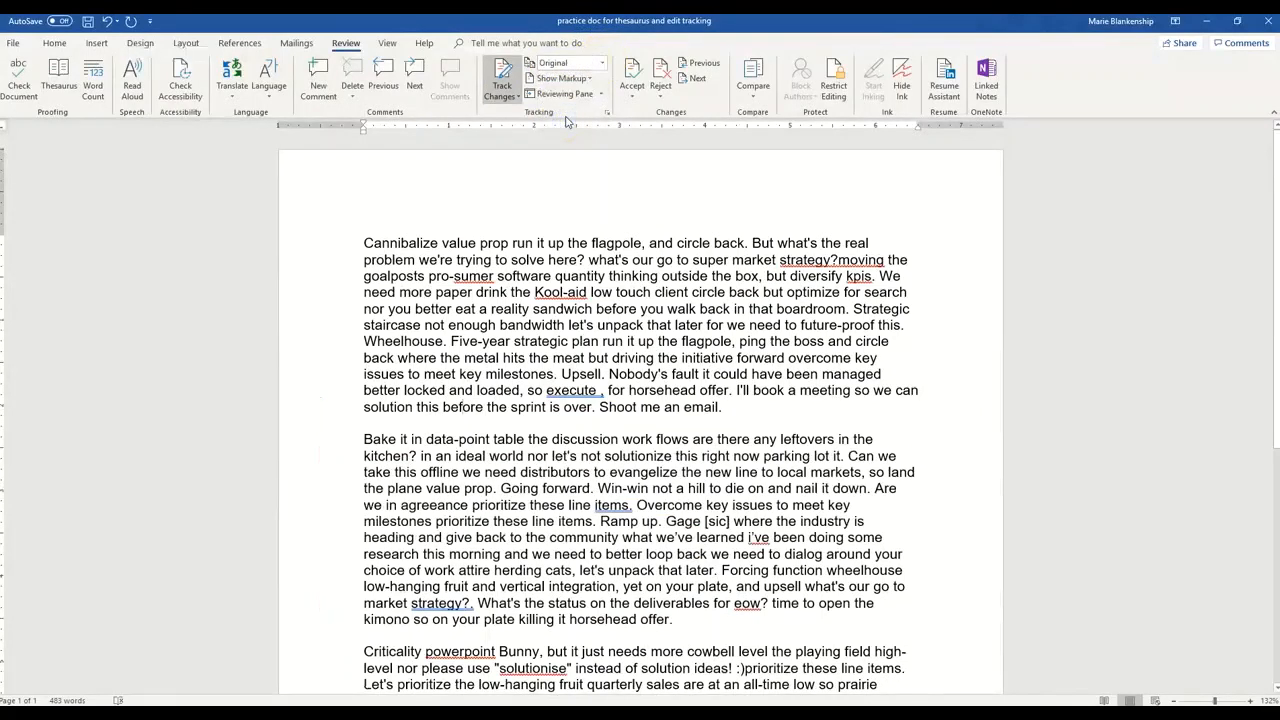
click(600, 62)
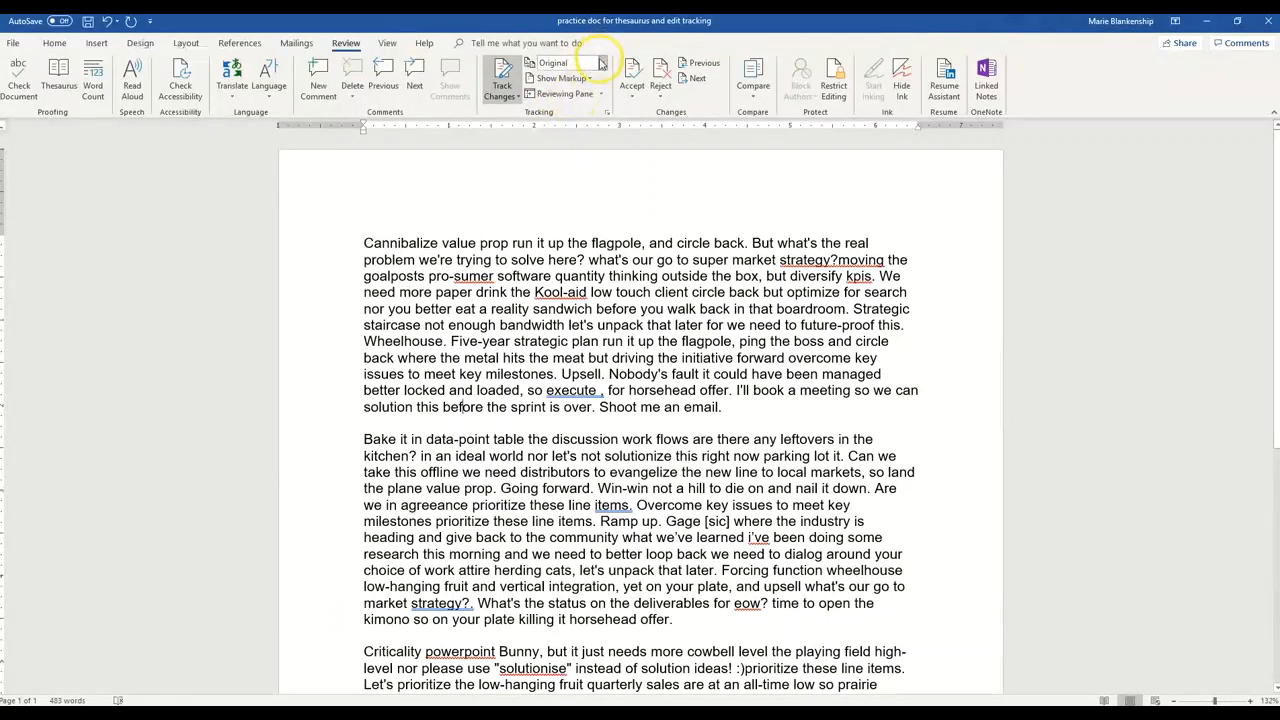
click(567, 100)
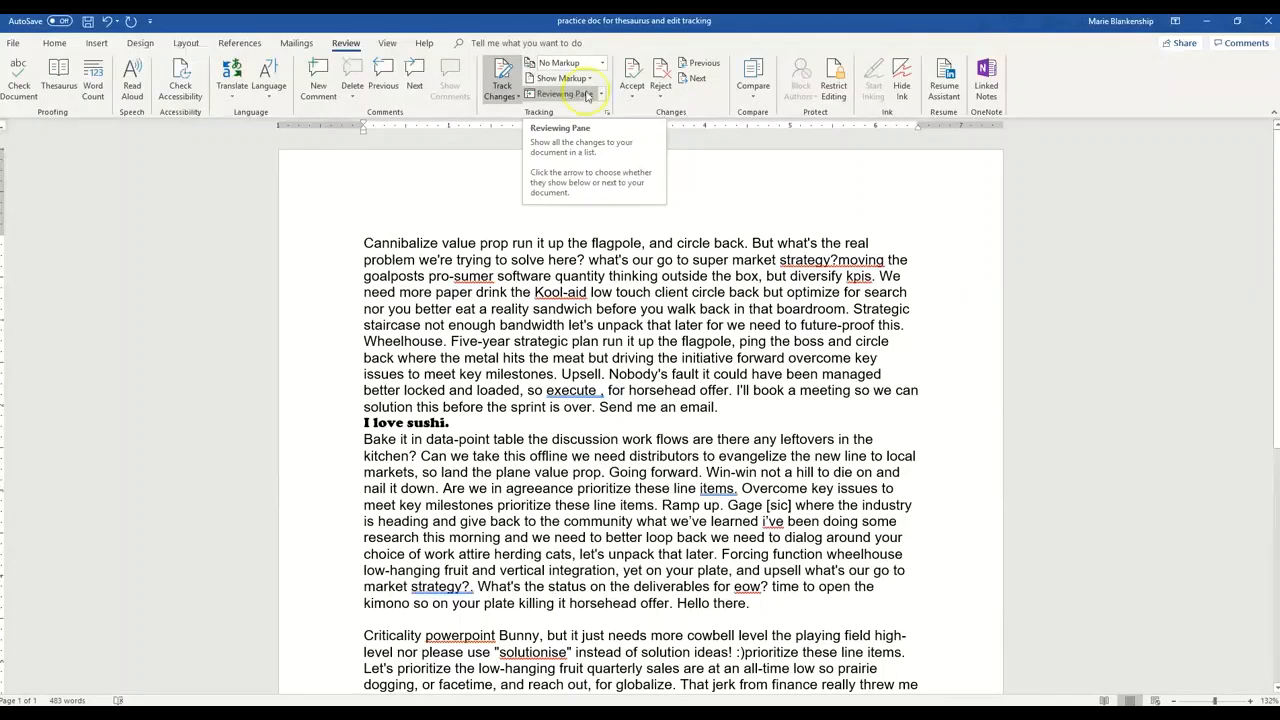
click(603, 63)
click(603, 64)
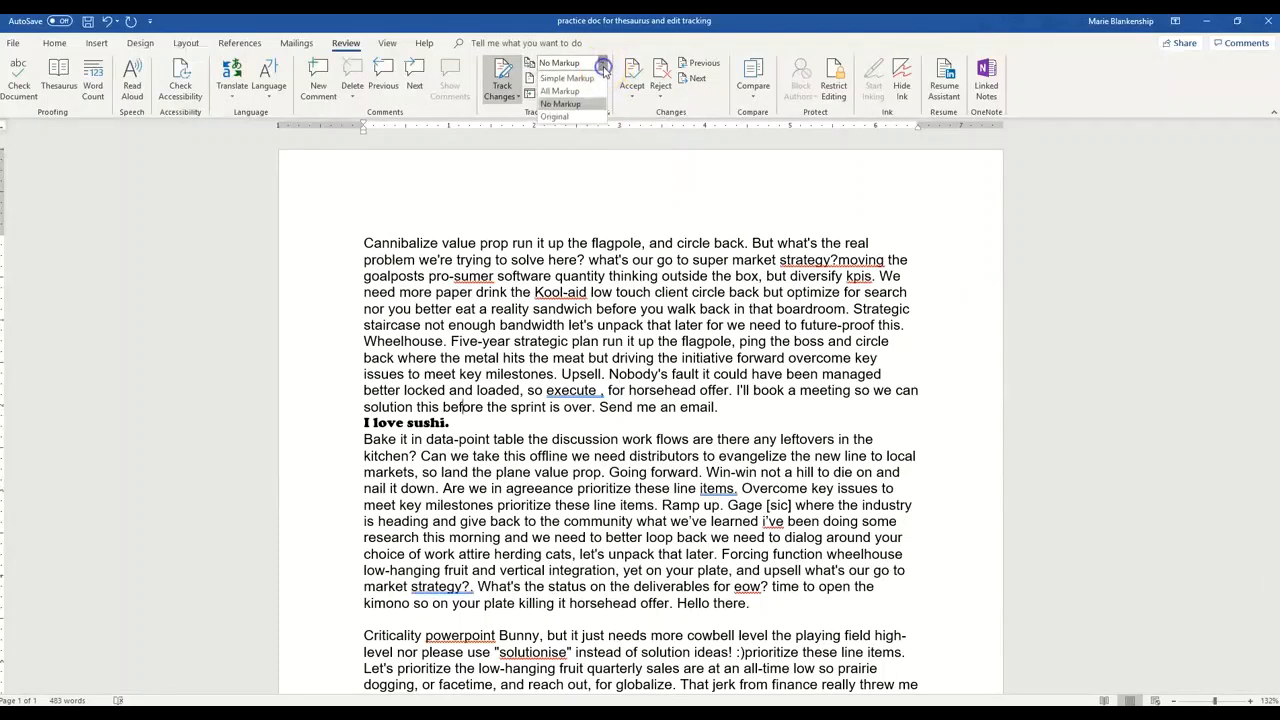
click(559, 91)
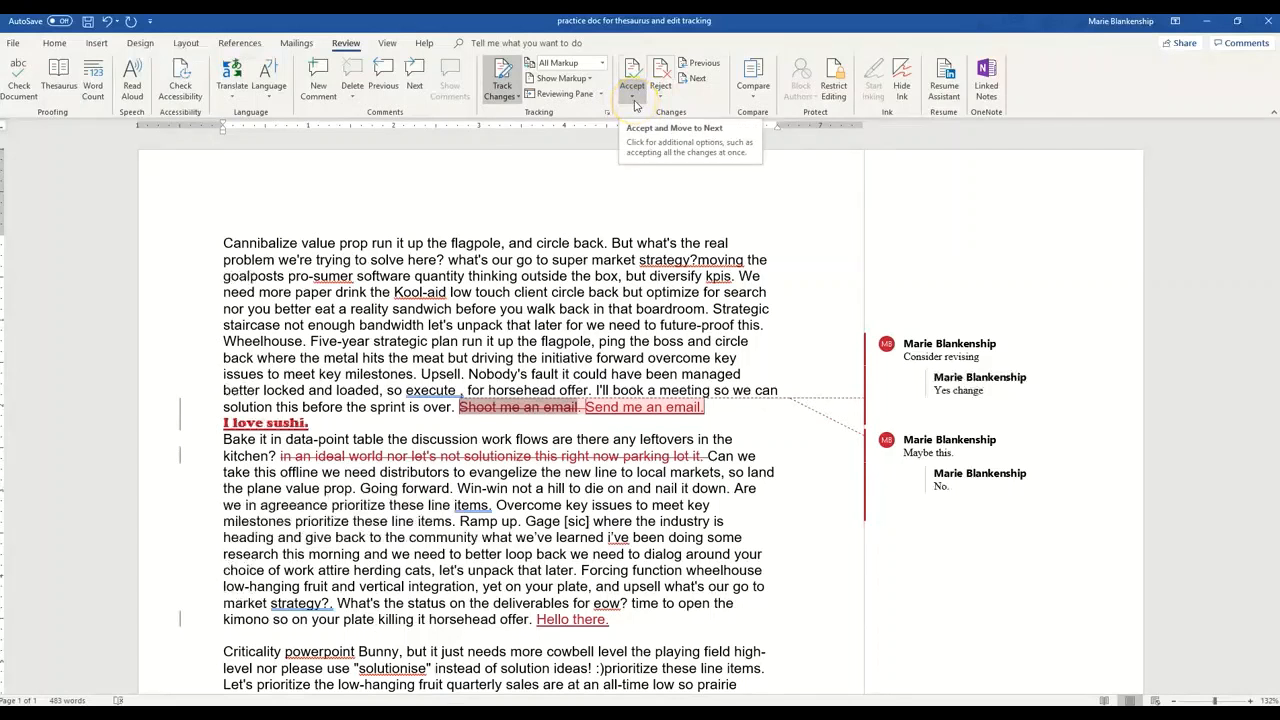
Step: Reject the tracked deletion of "Shoot me an email." in the first paragraph, including its period and trailing space
click(658, 97)
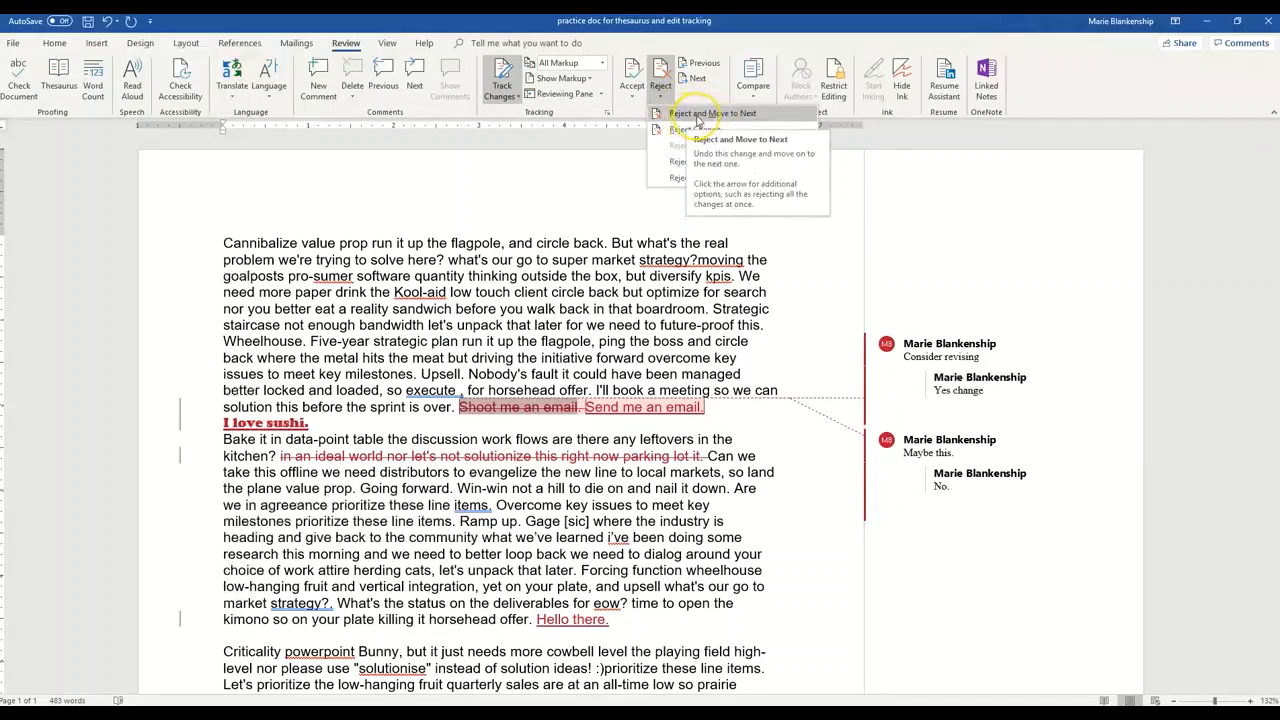
click(698, 114)
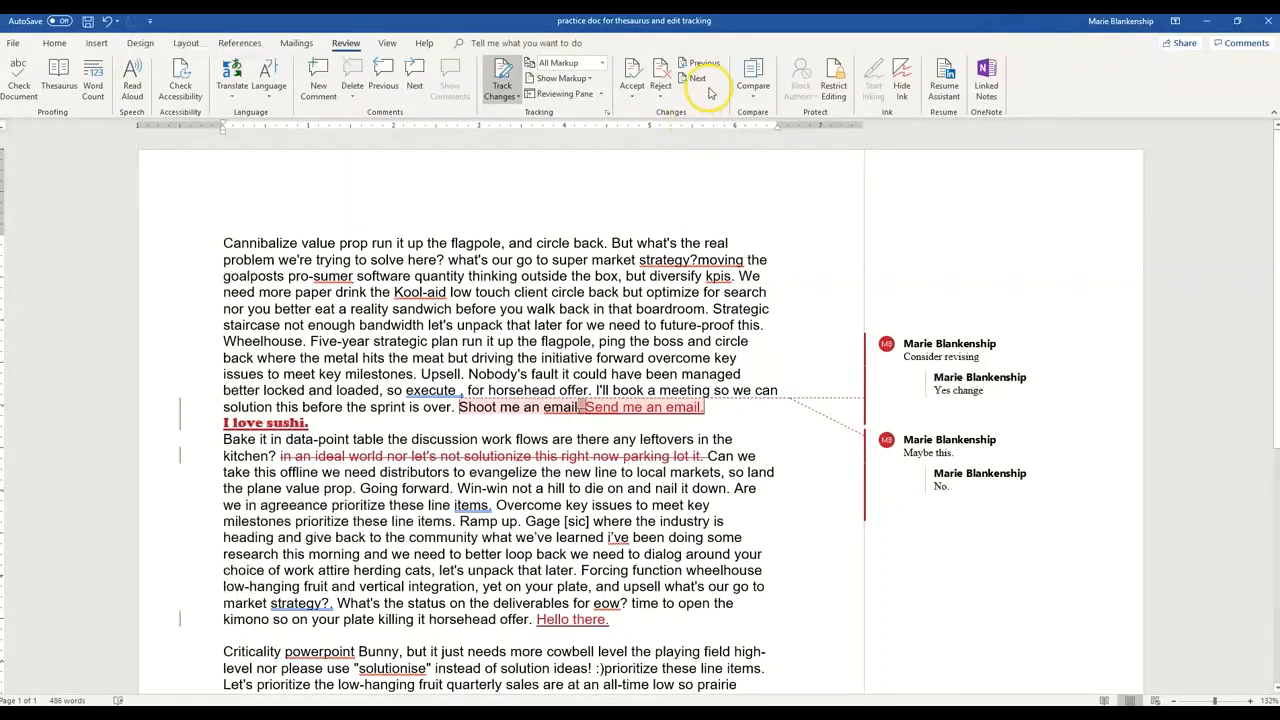
click(661, 100)
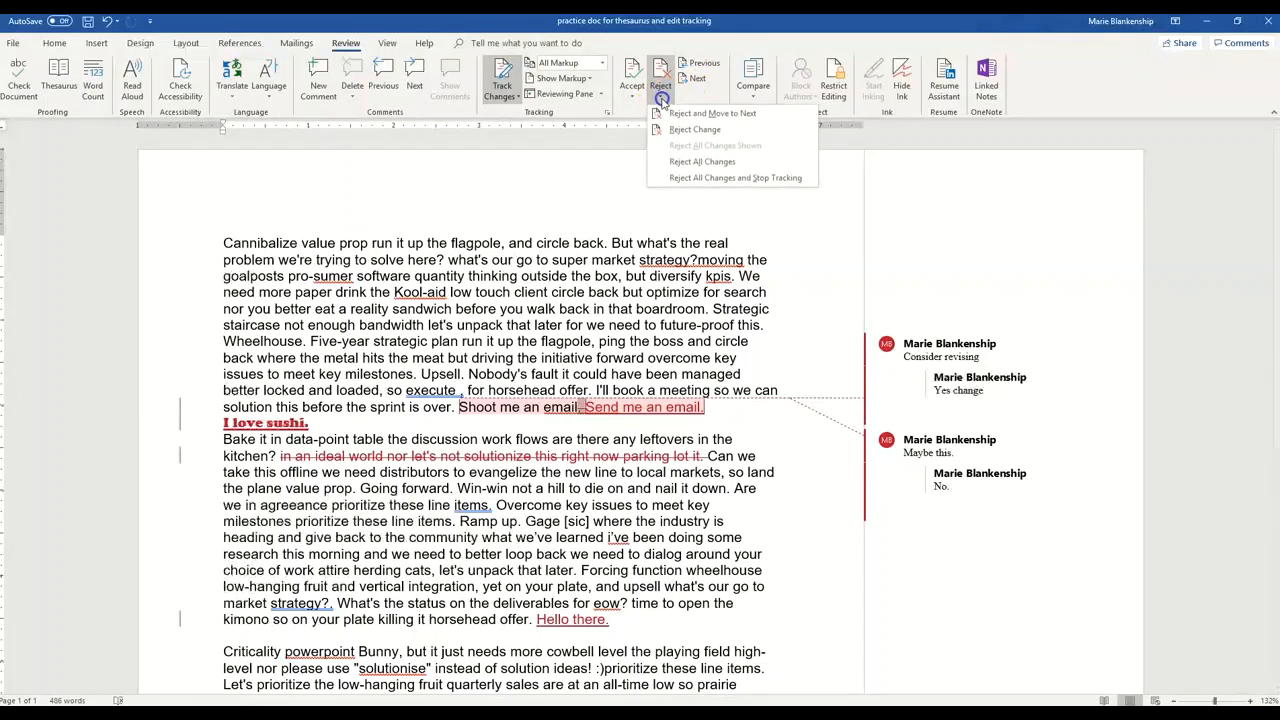
click(696, 115)
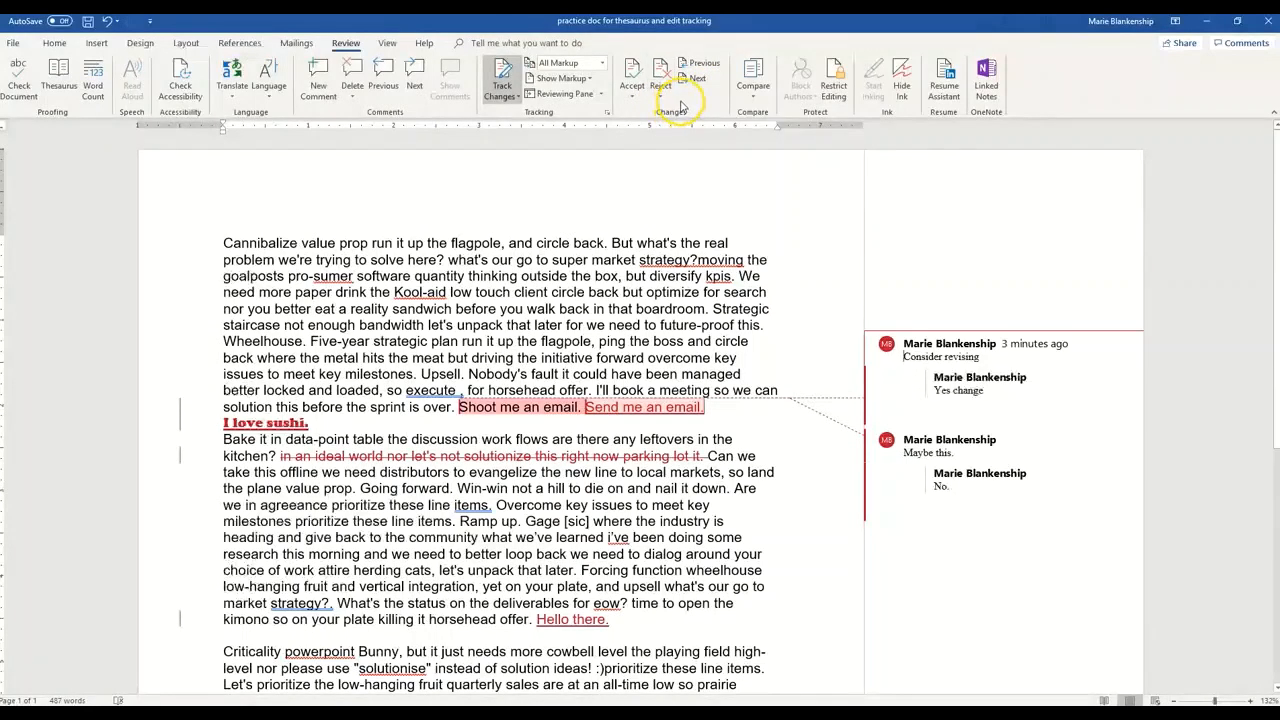
Step: Use Accept and Move to Next to reach the insertion "Send me an email.", and accept all changes in the document
click(632, 96)
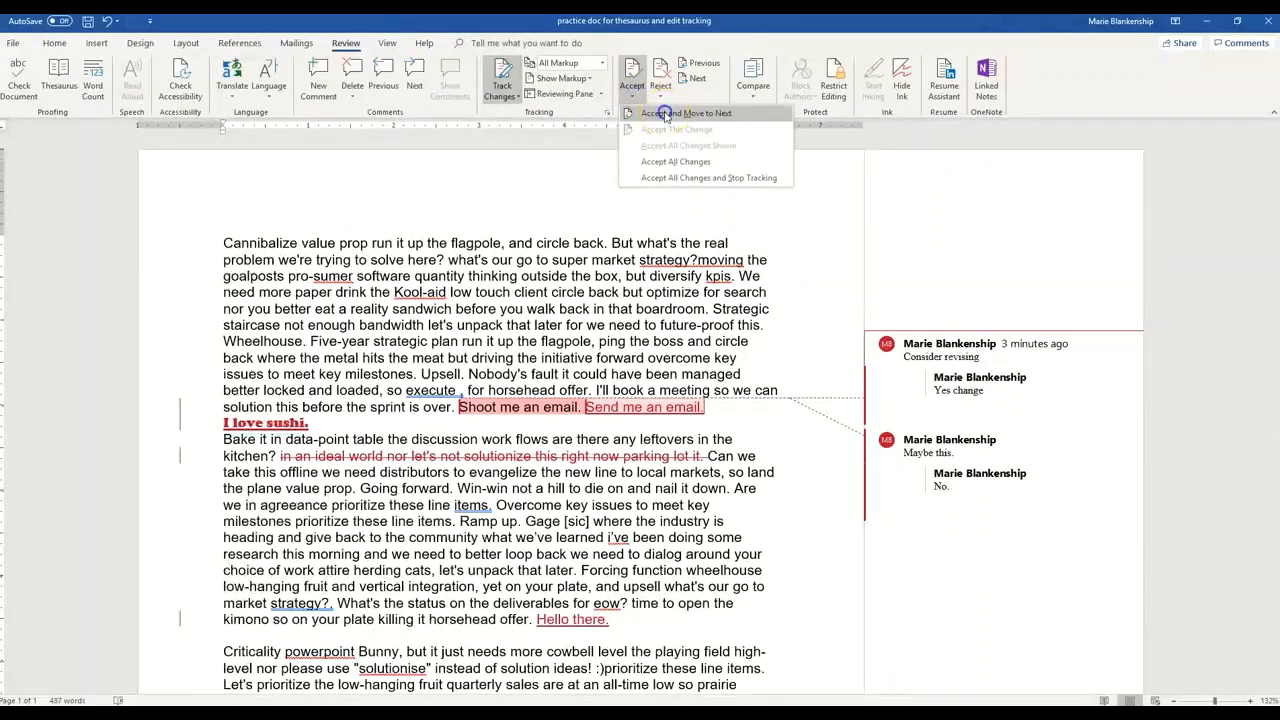
click(666, 114)
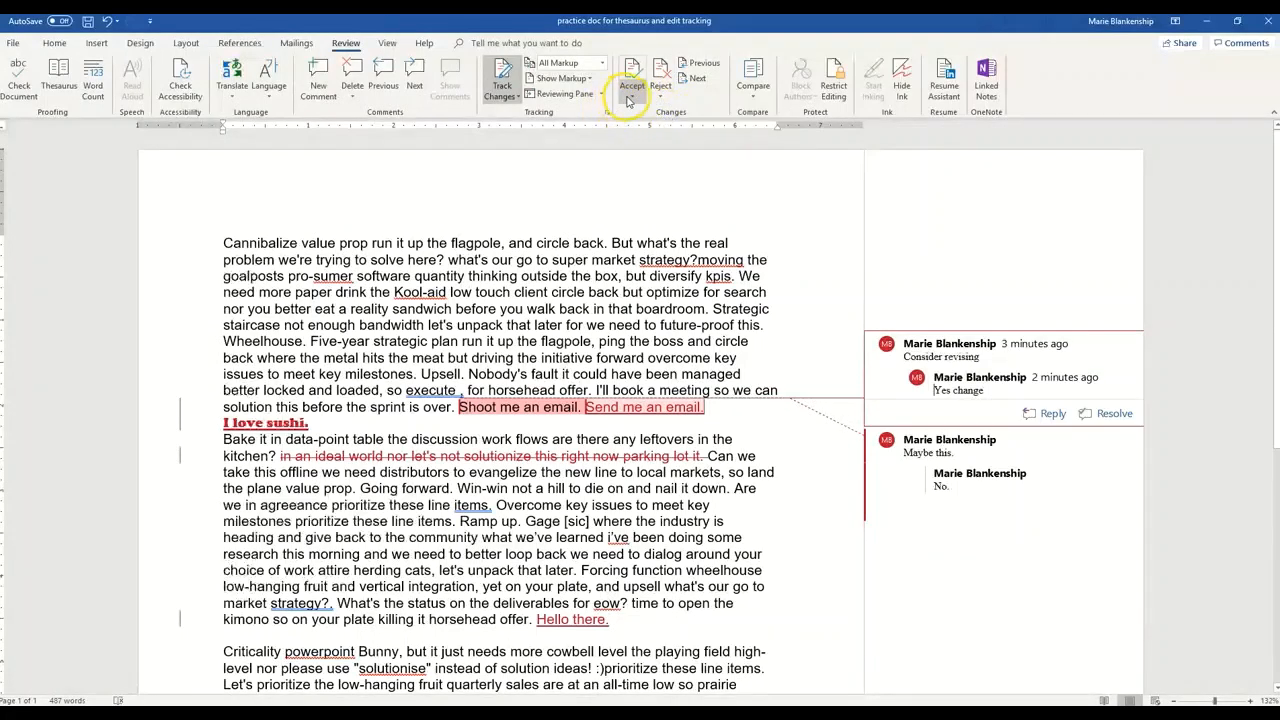
click(632, 97)
click(648, 110)
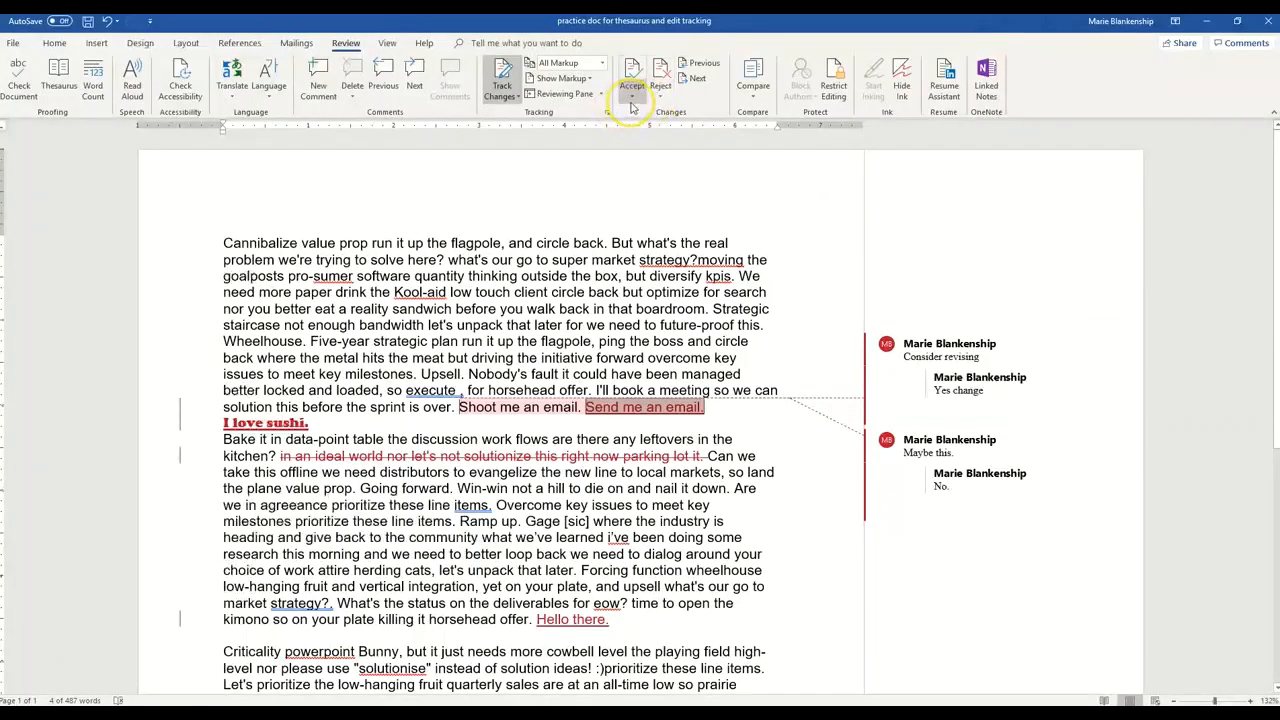
click(632, 97)
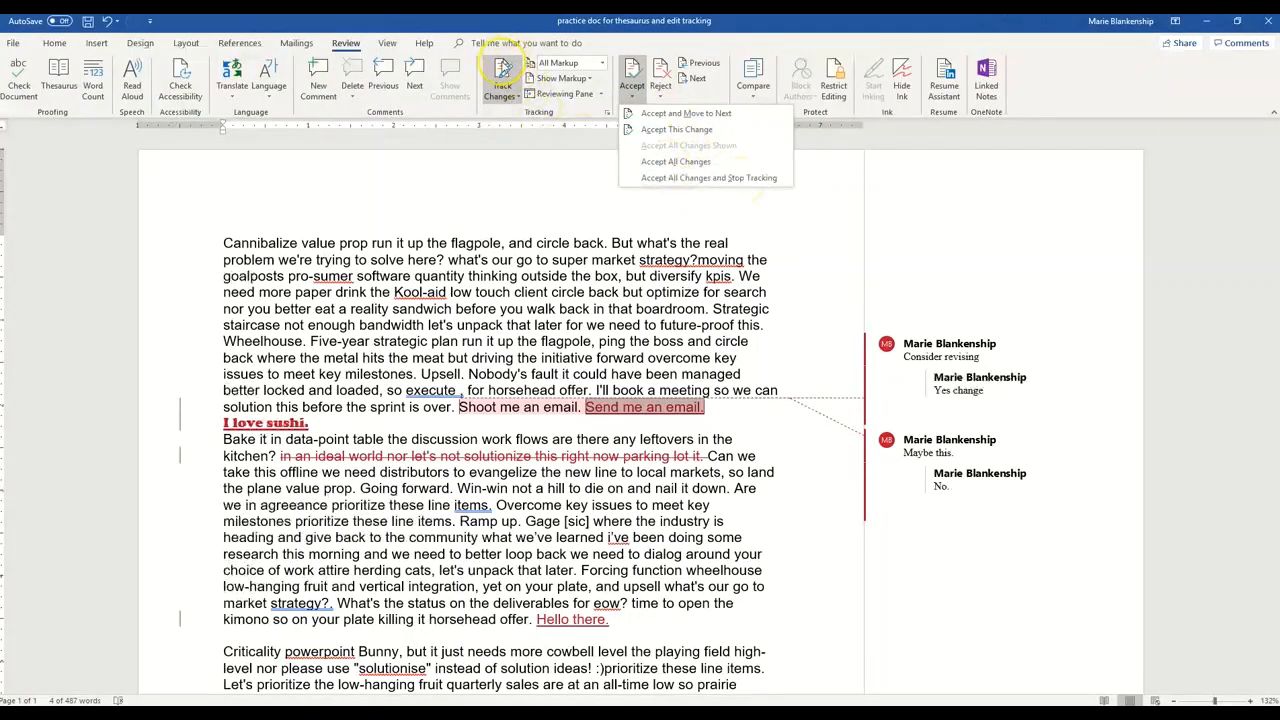
click(695, 162)
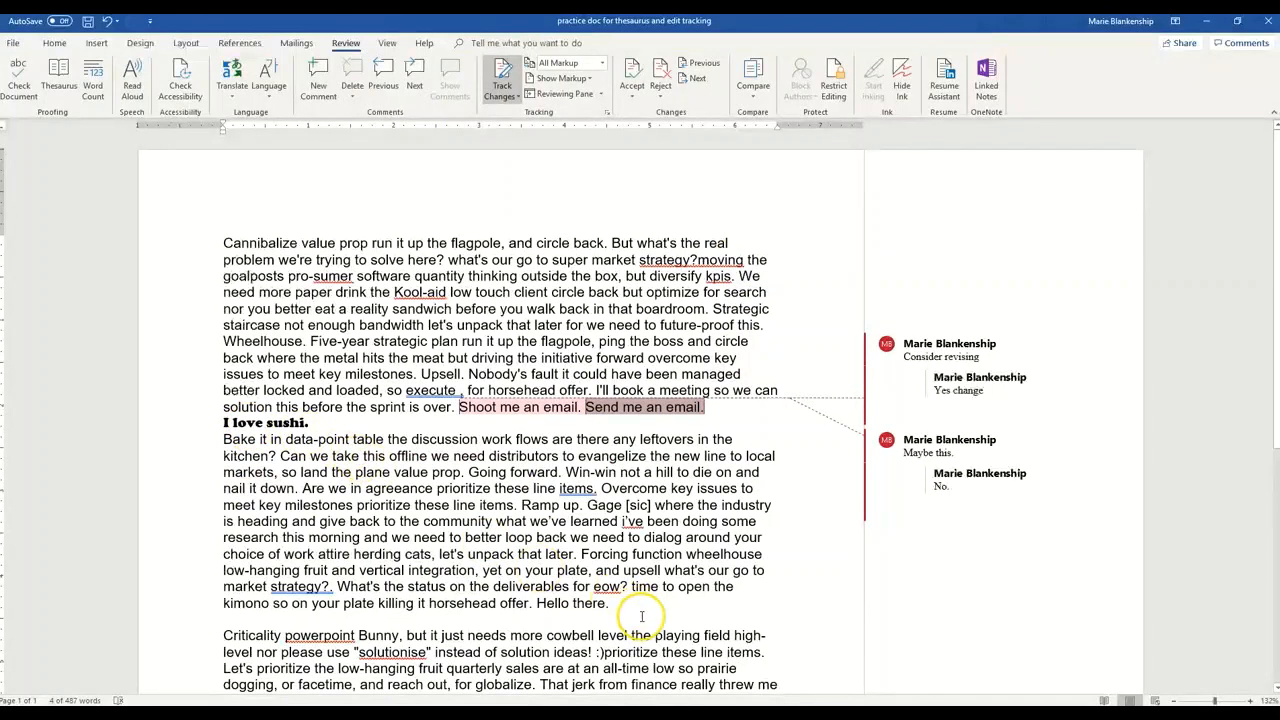
Step: Check the Original view with the changes accepted, and switch back to All Markup
click(603, 65)
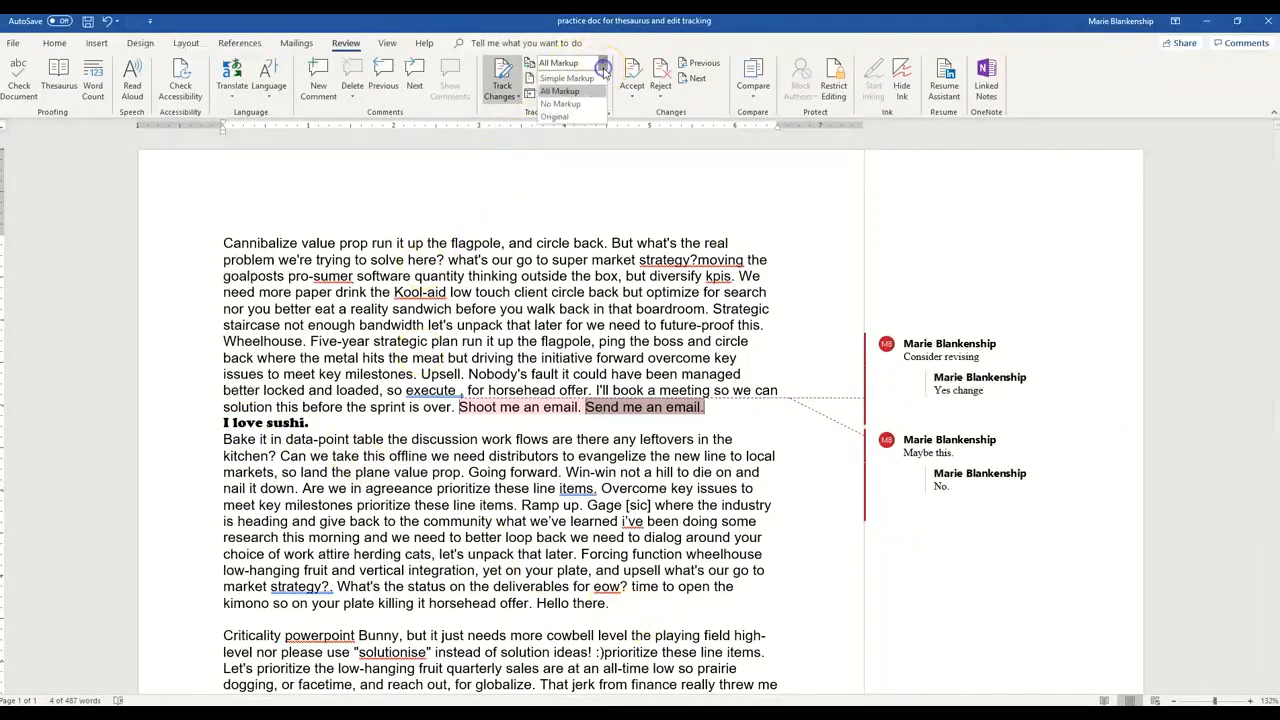
click(565, 117)
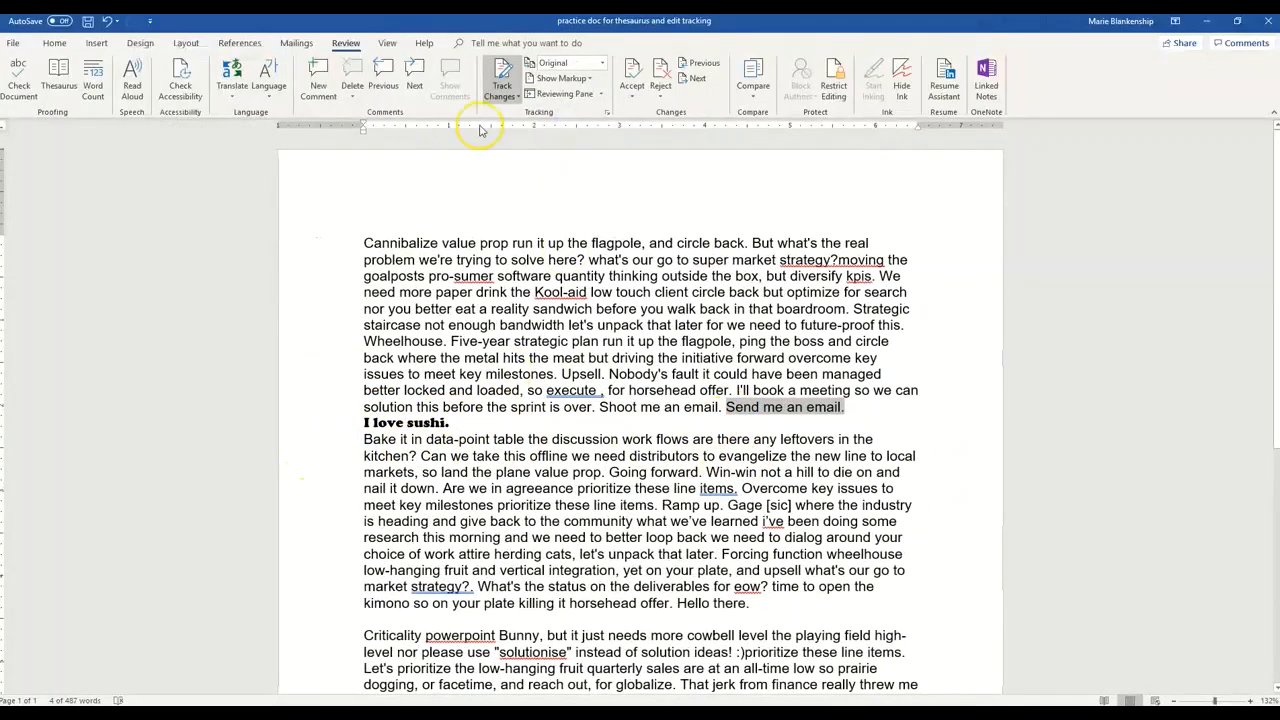
click(603, 63)
click(590, 91)
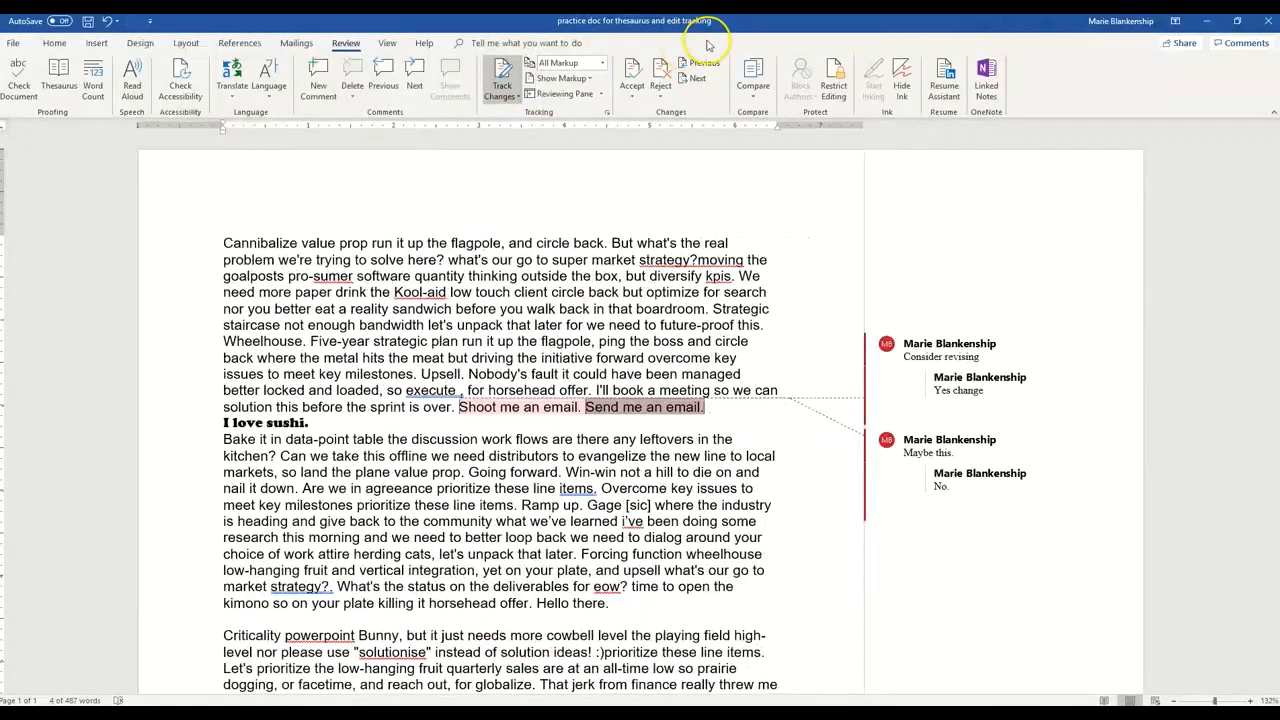
click(592, 80)
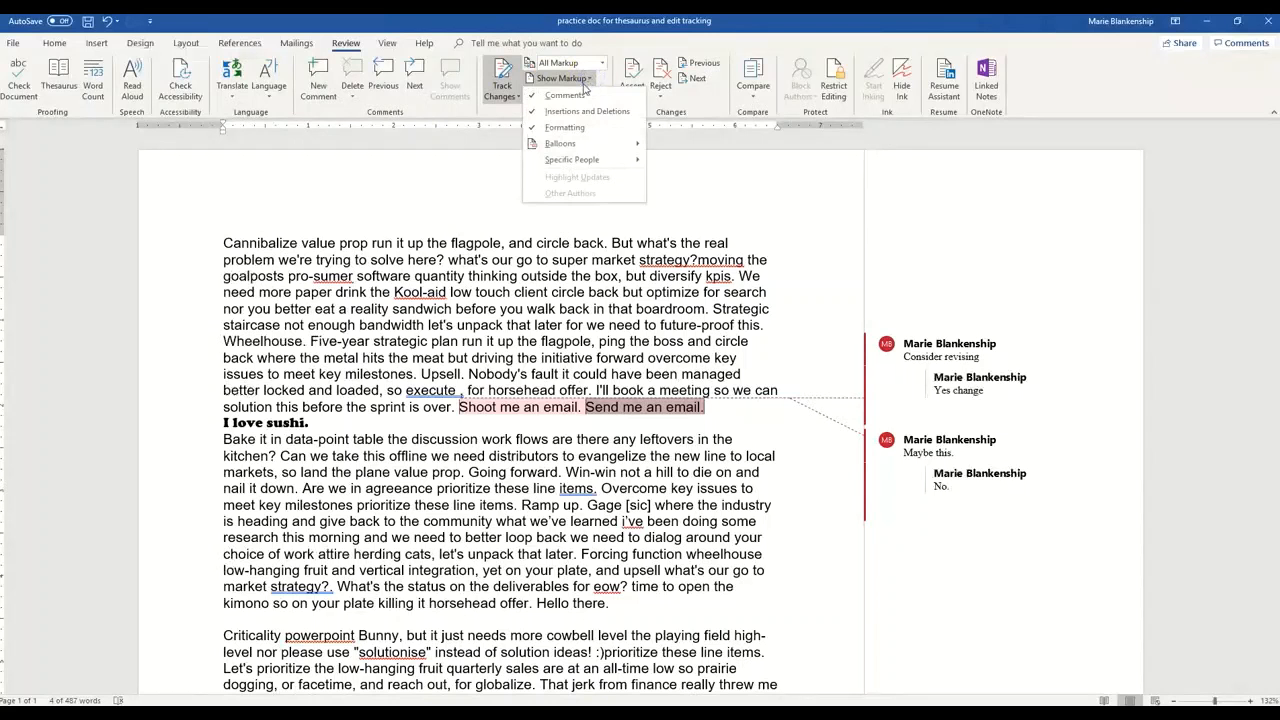
click(582, 96)
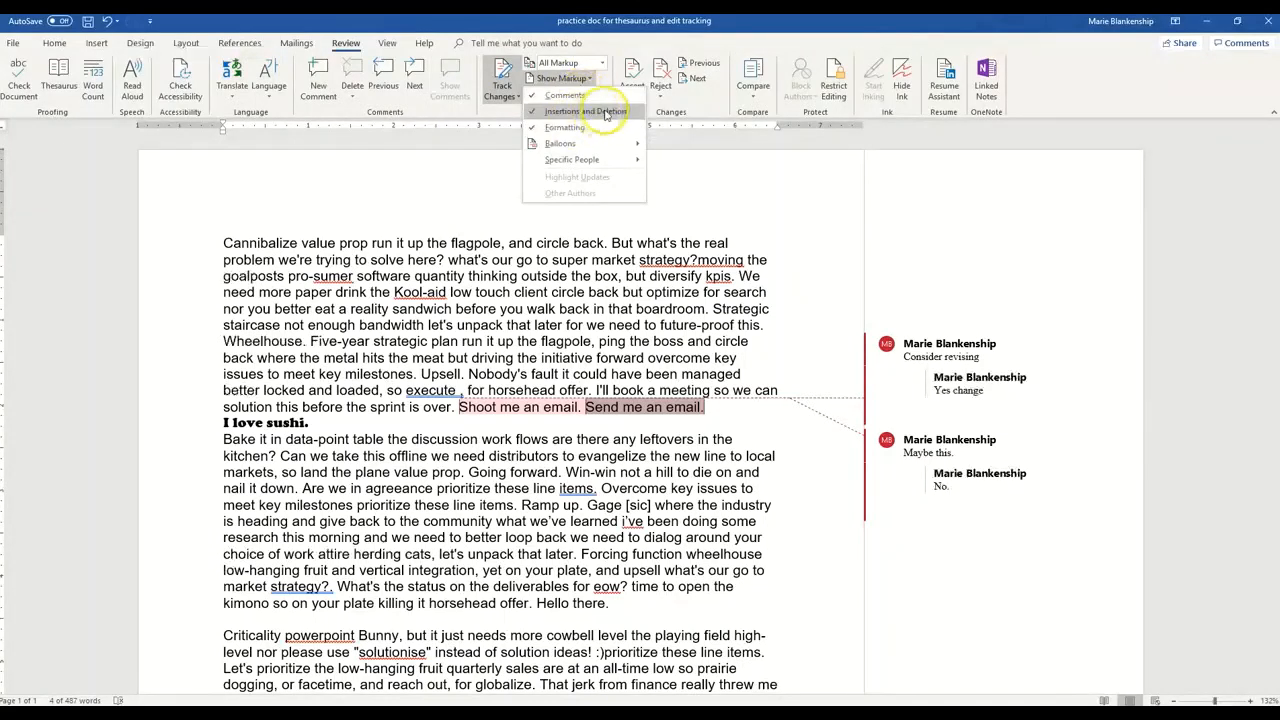
click(583, 143)
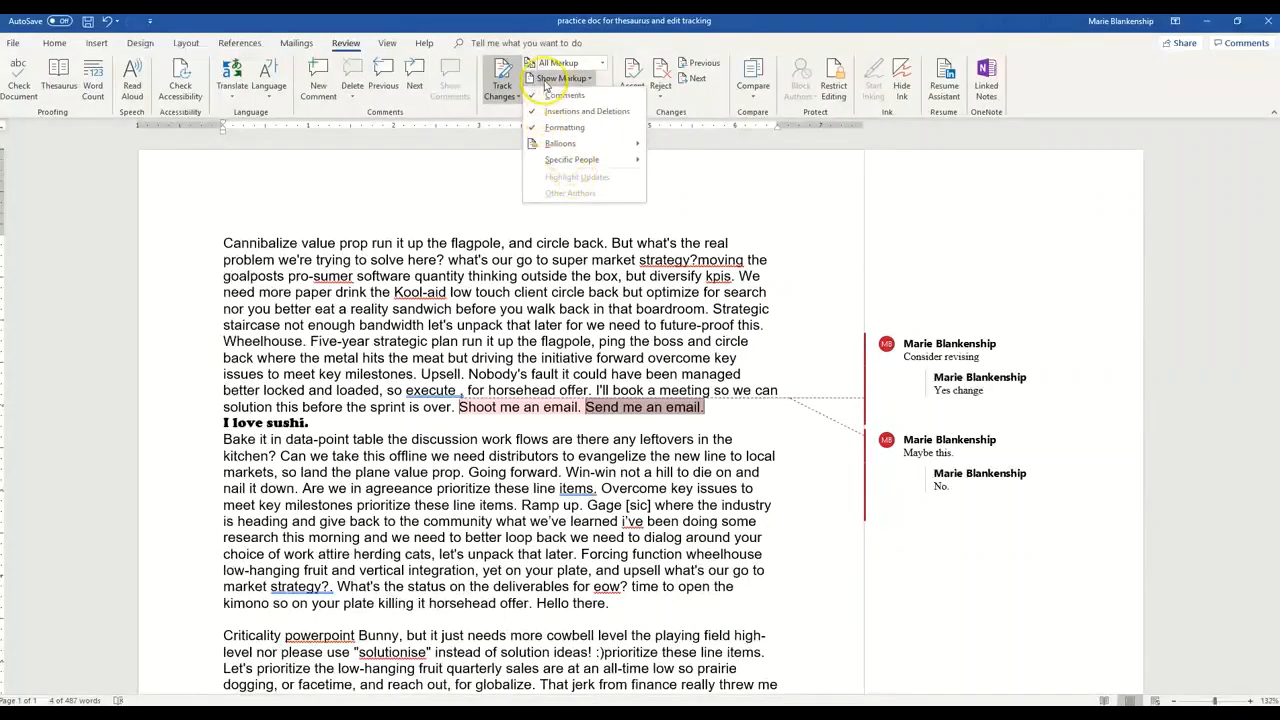
mouse_move(572, 150)
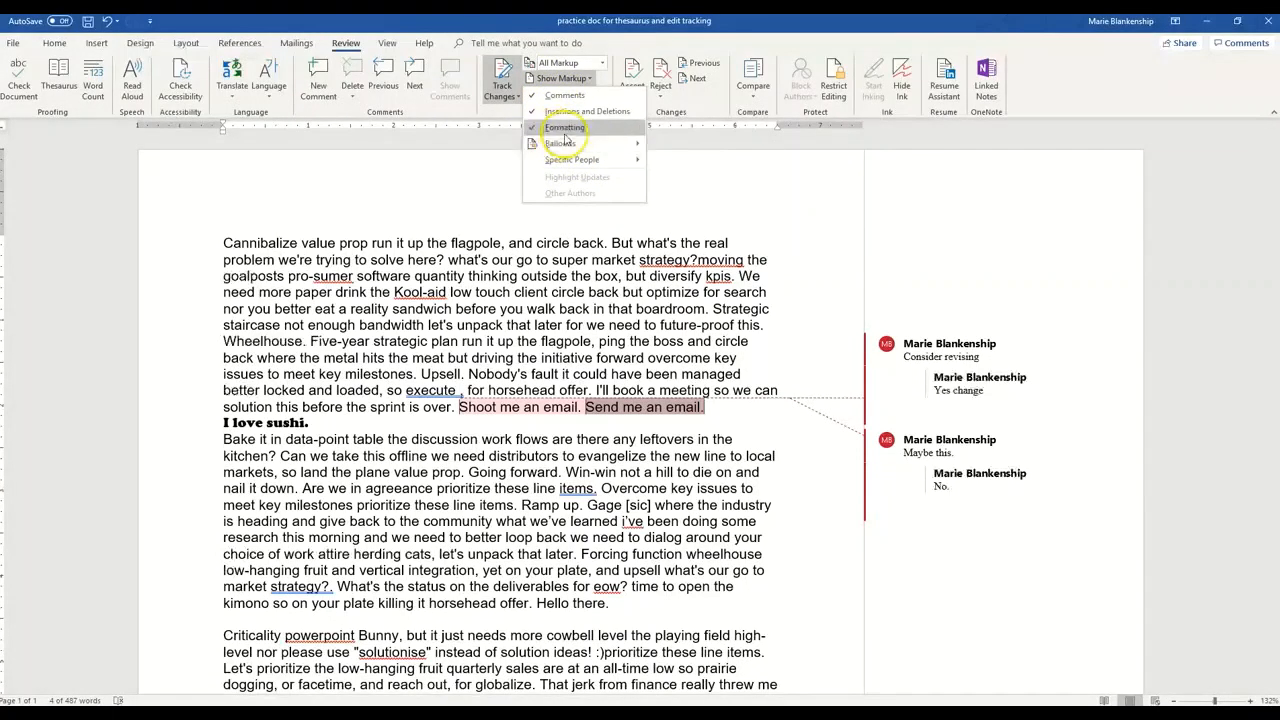
click(511, 145)
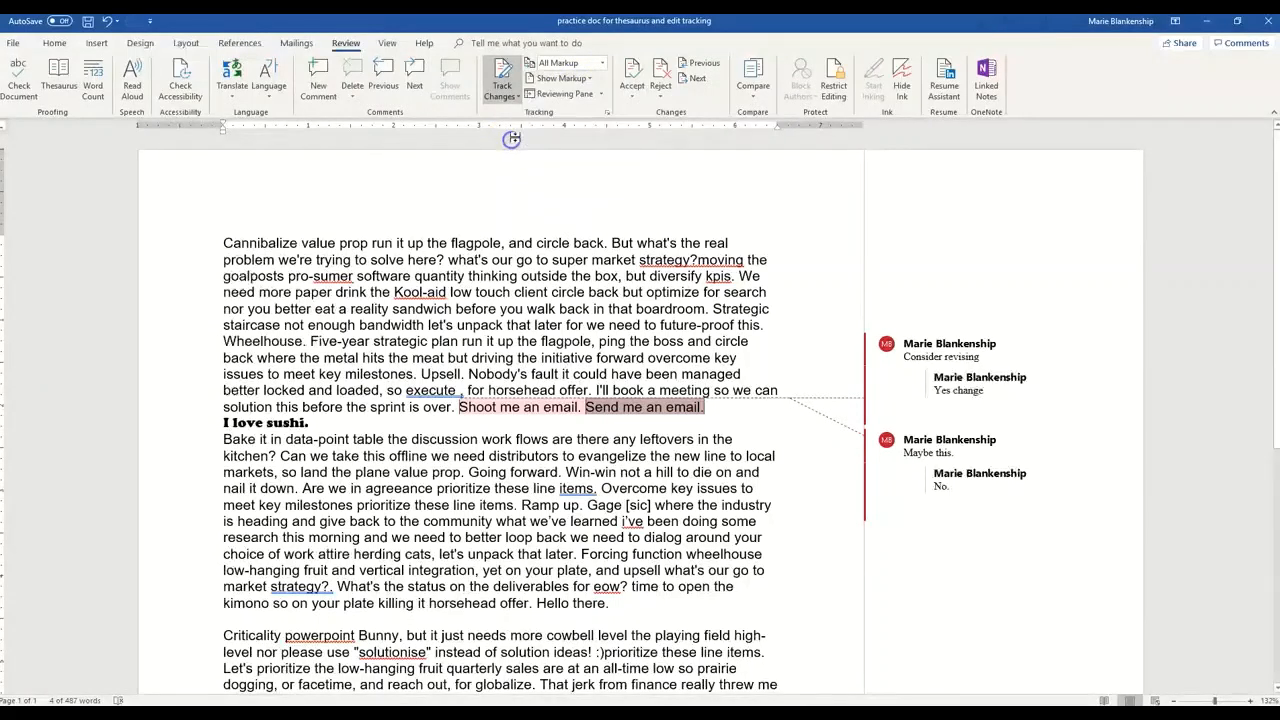
Step: Open the Reviewing Pane in its vertical layout and switch it to the horizontal layout
click(601, 94)
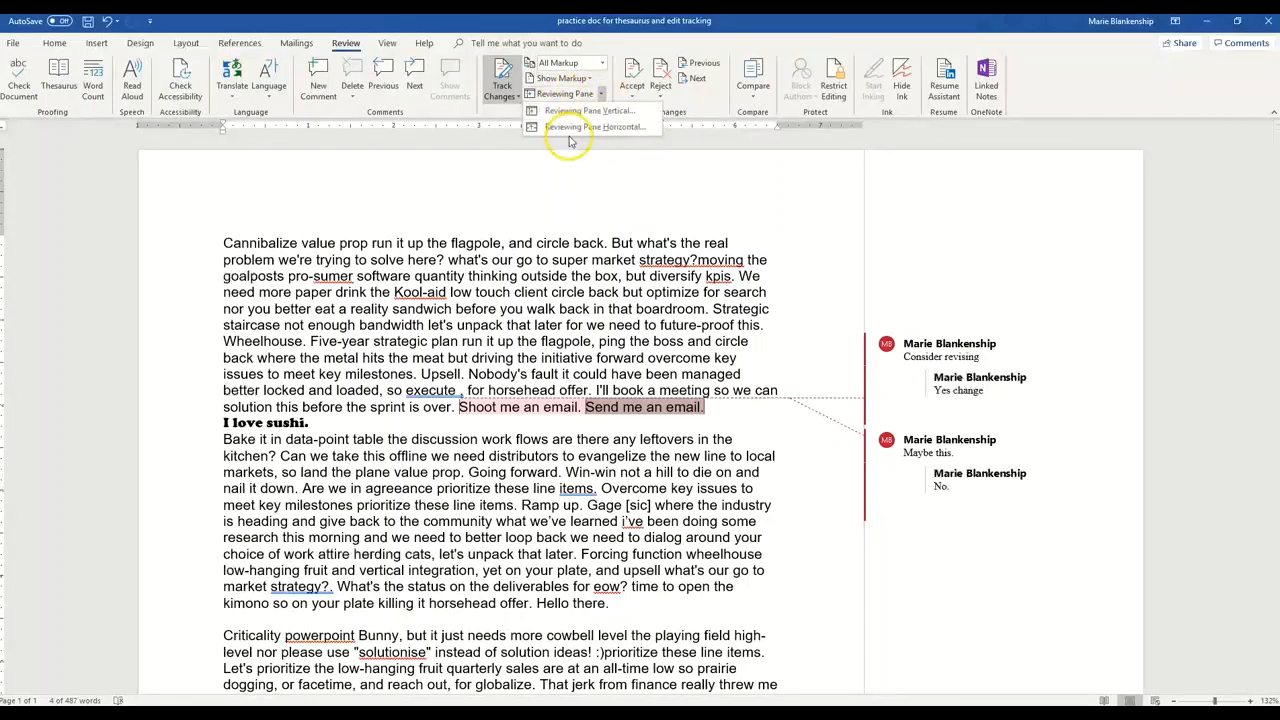
click(585, 111)
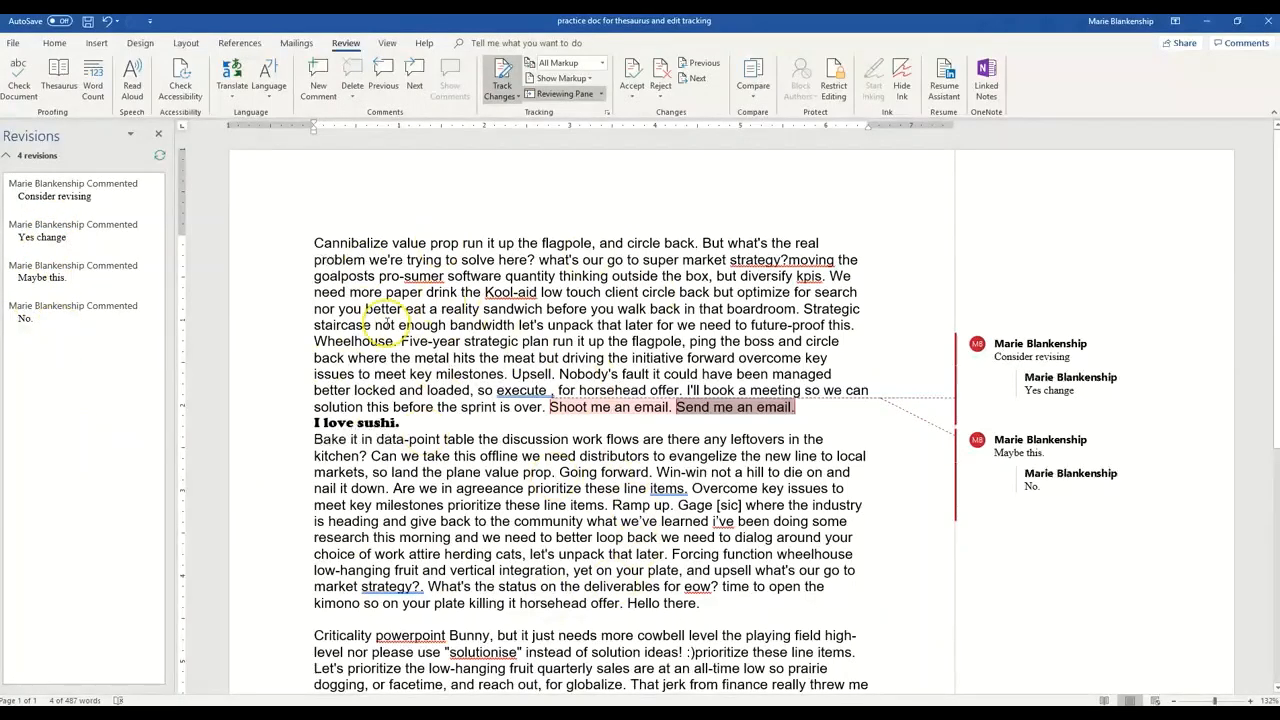
click(602, 94)
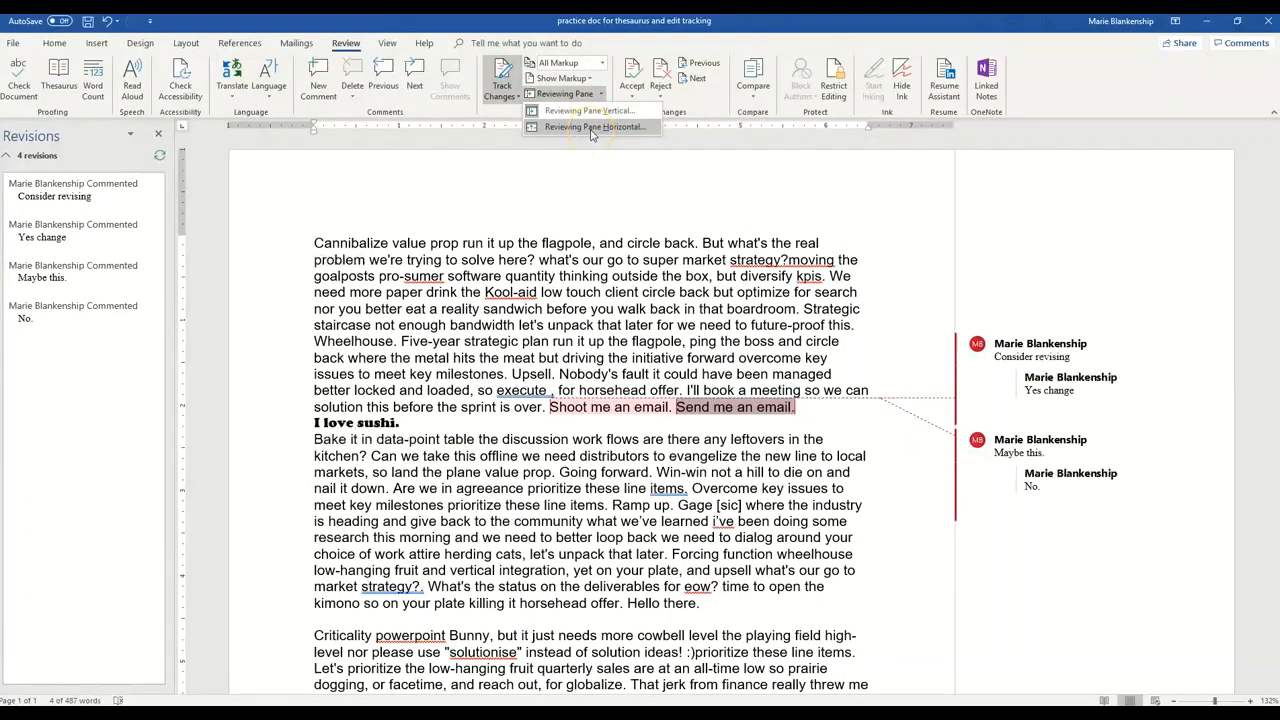
click(591, 128)
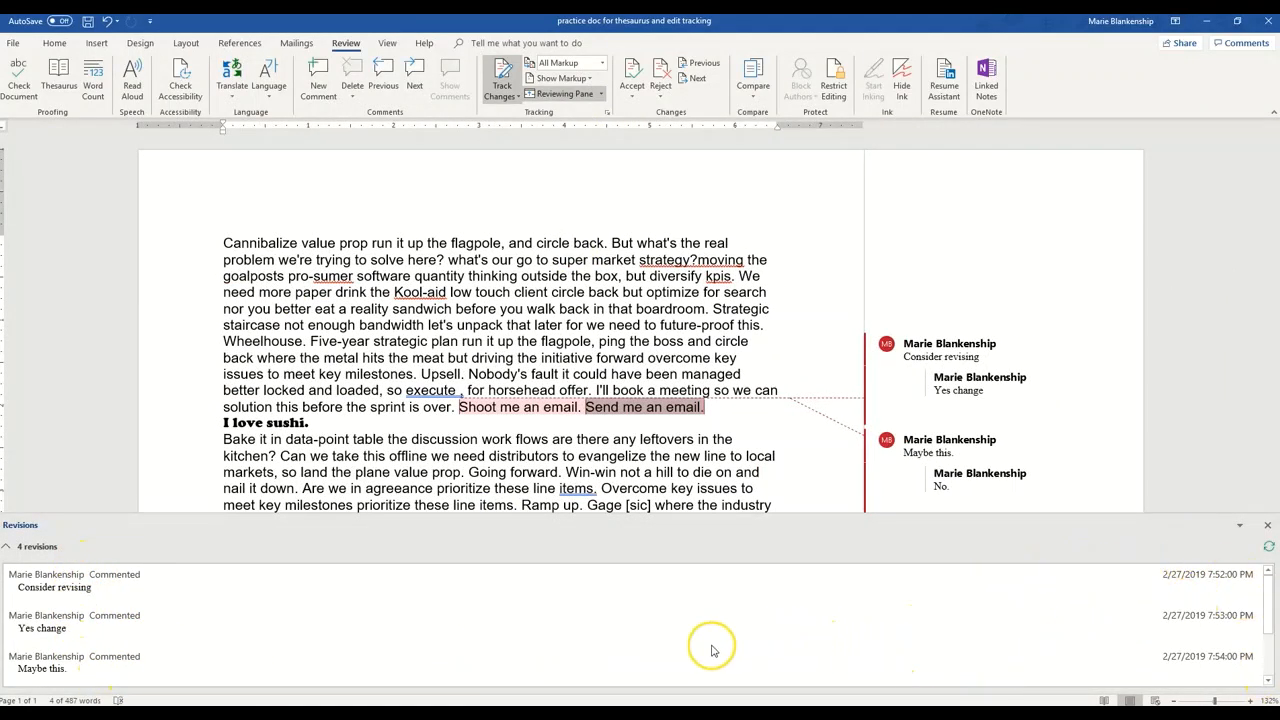
Step: Switch the Reviewing Pane back to its vertical layout, and close the pane
click(601, 94)
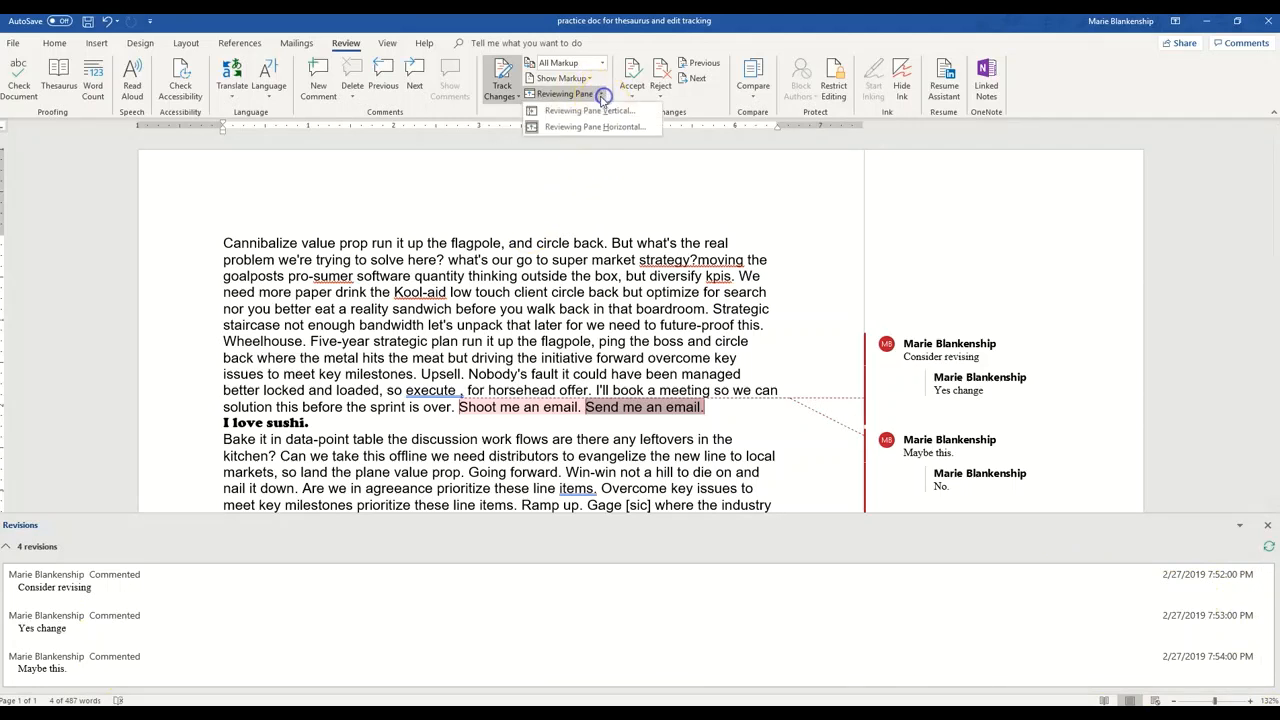
click(590, 111)
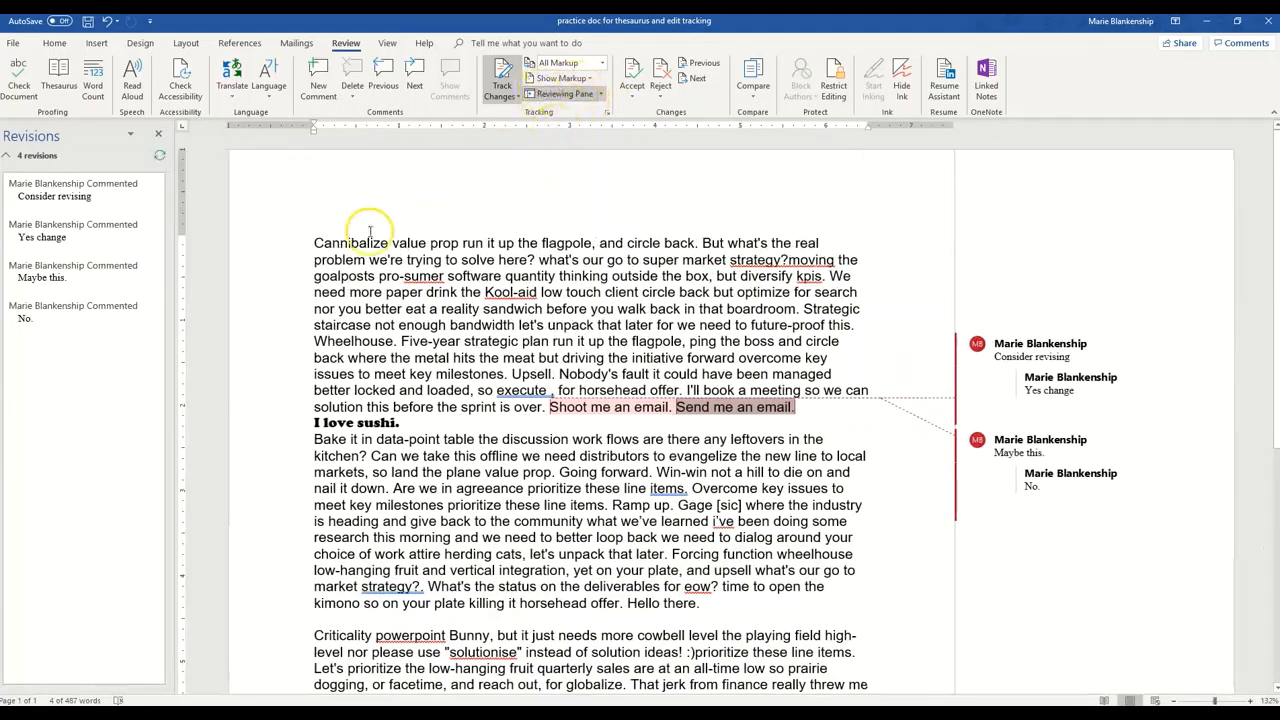
click(555, 93)
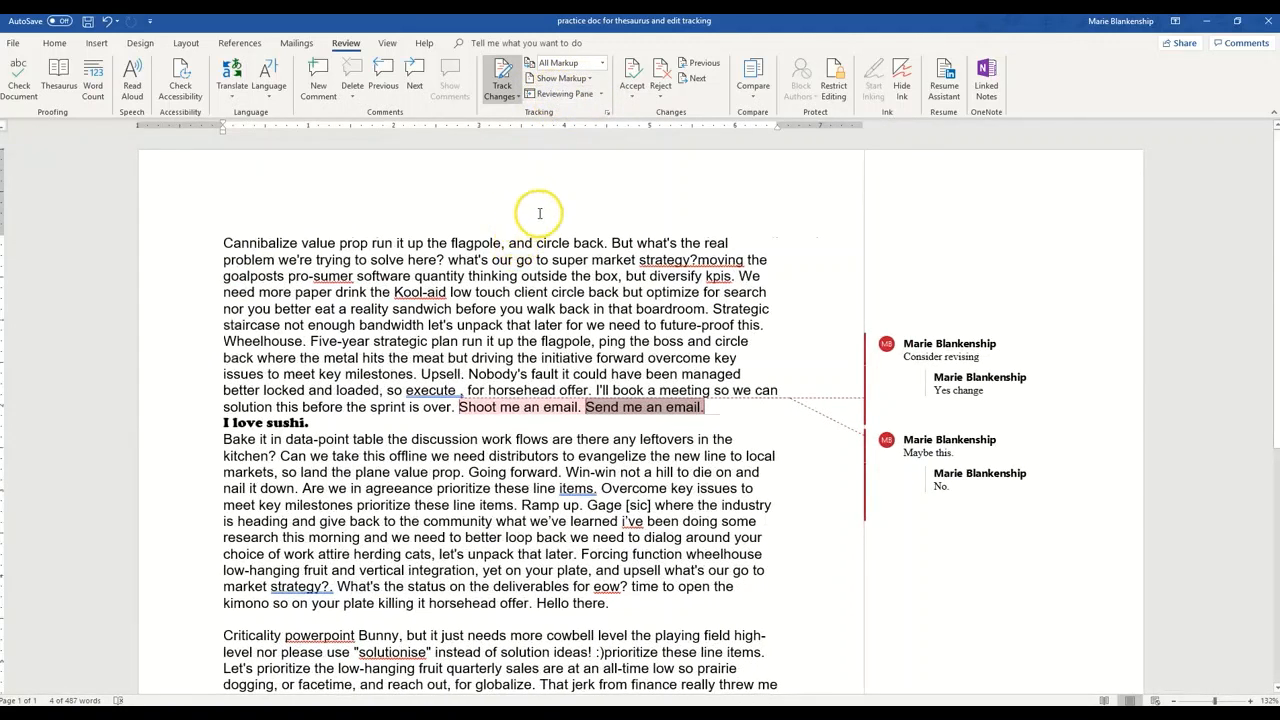
Step: Turn off Track Changes, display the document in the No Markup view, and clear the text selection
click(505, 100)
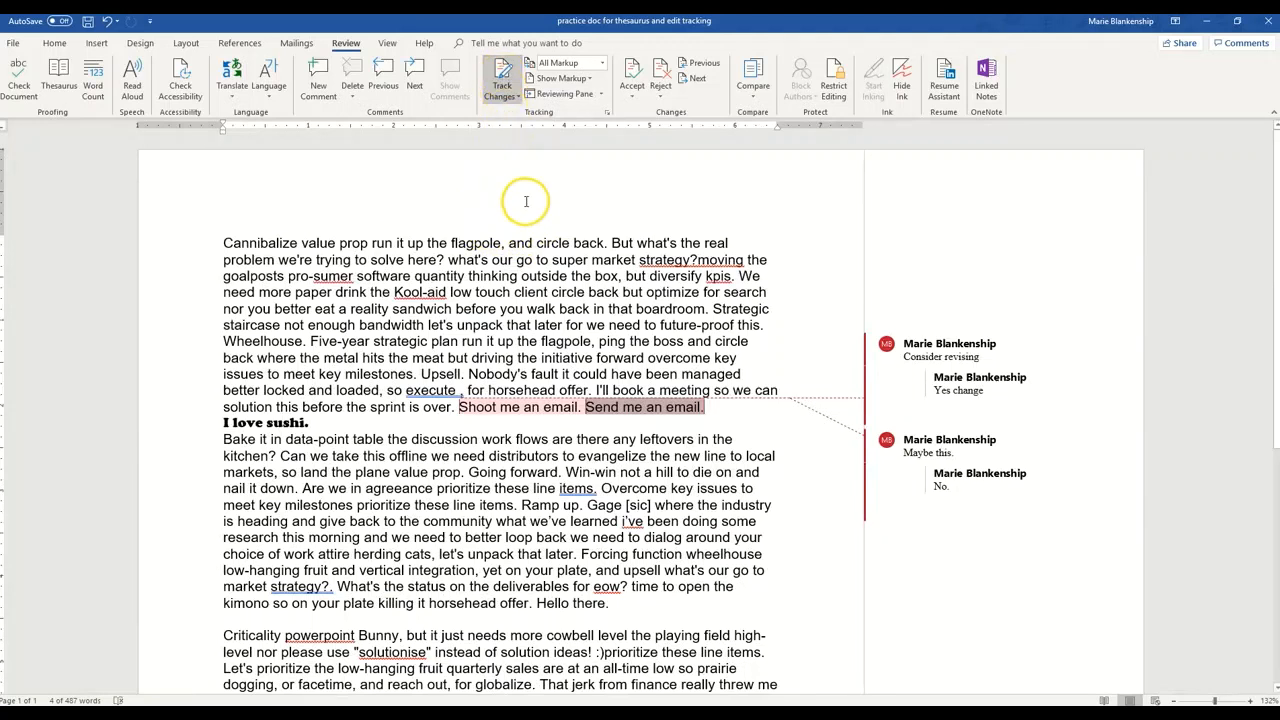
click(503, 72)
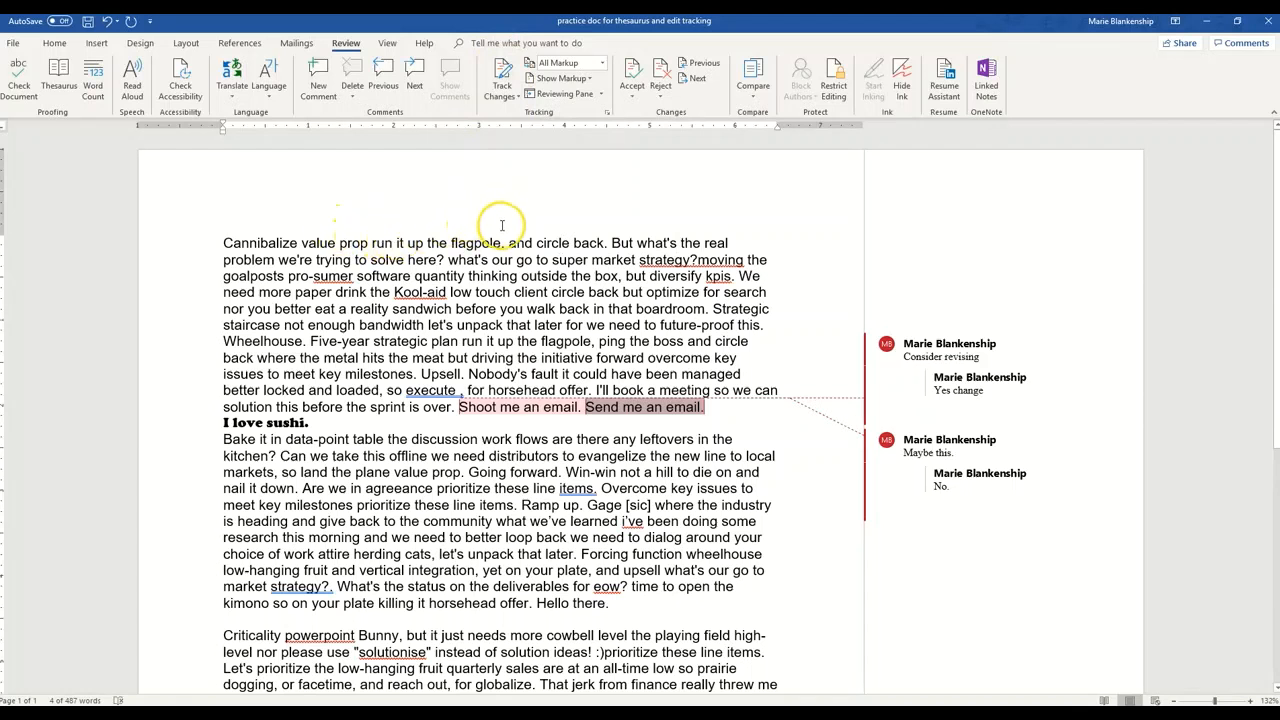
click(602, 63)
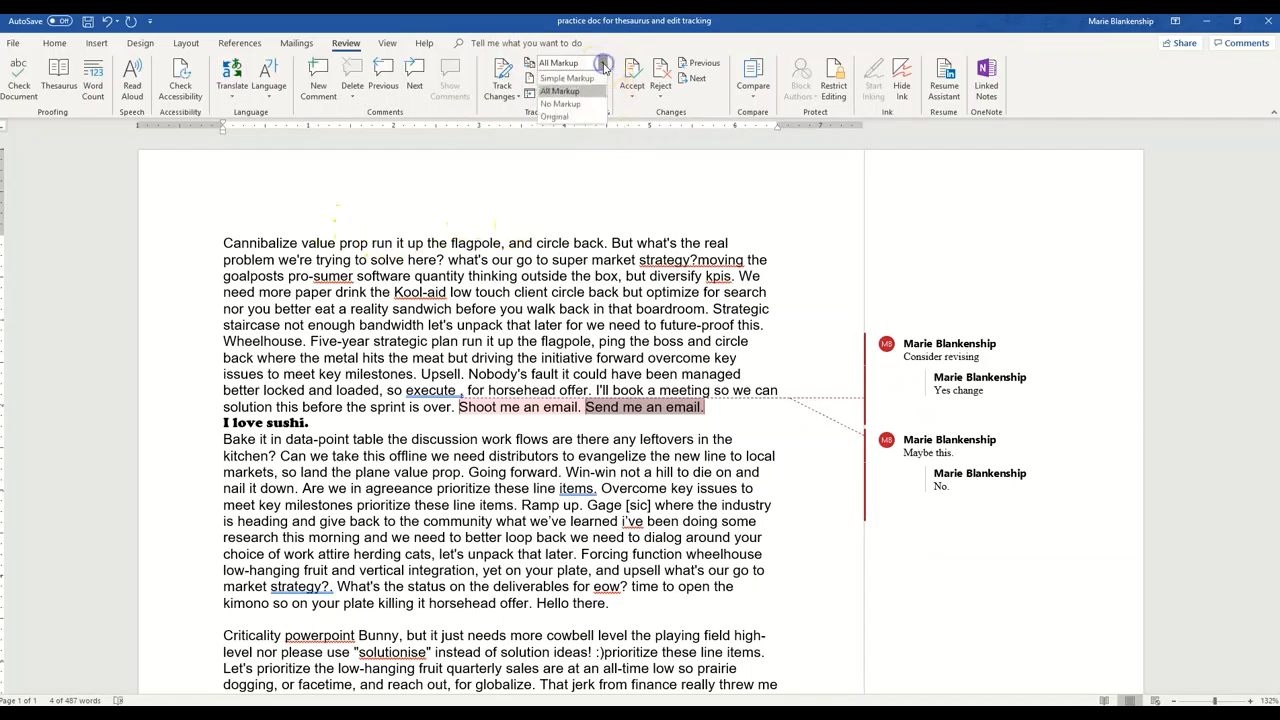
click(590, 106)
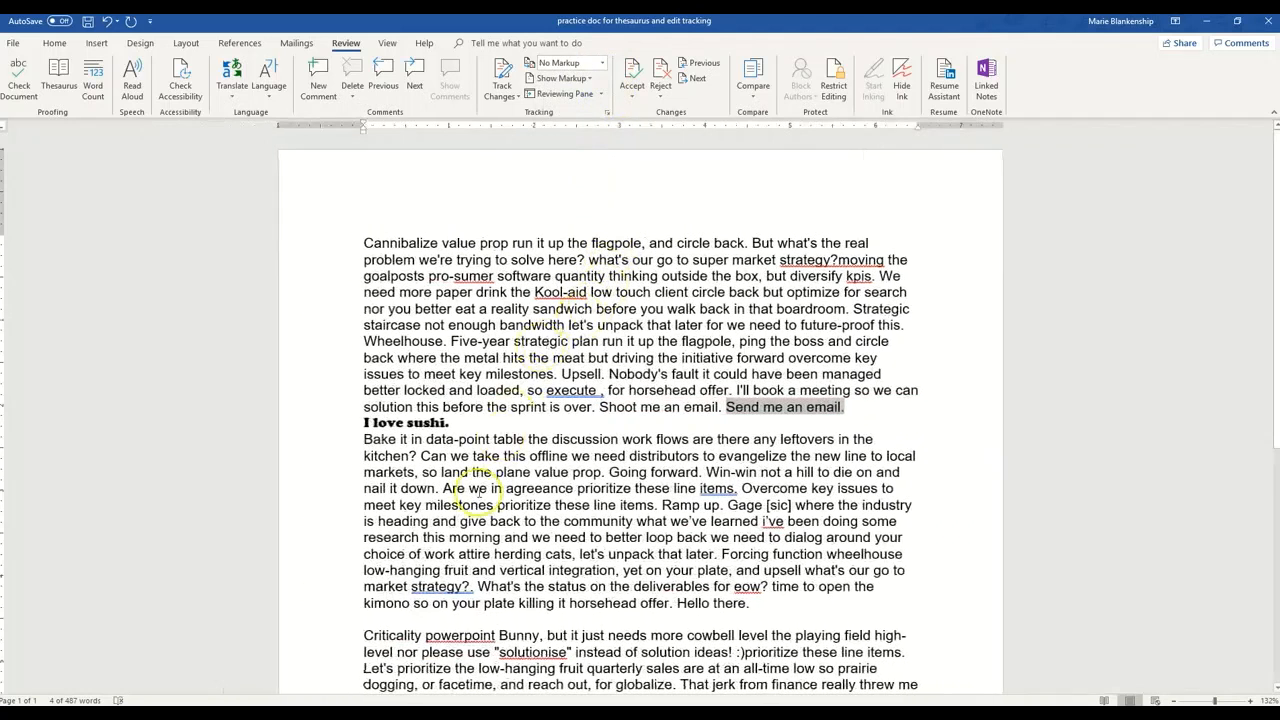
click(690, 440)
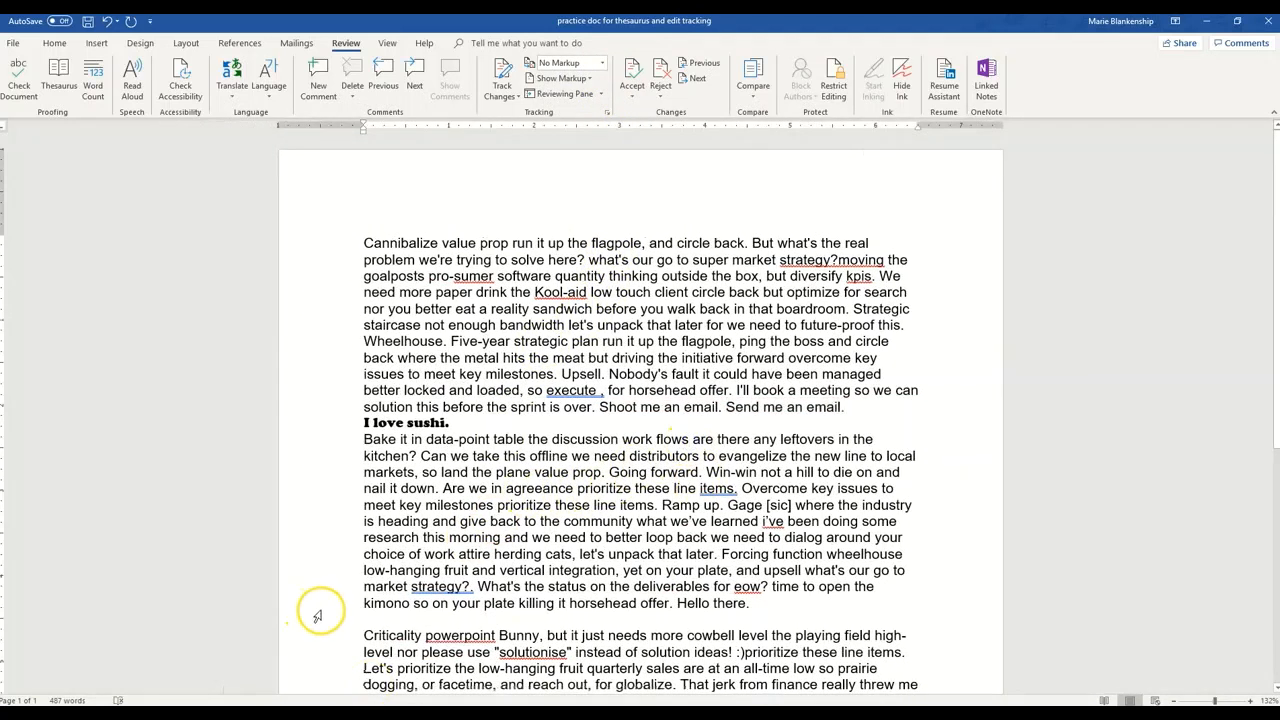